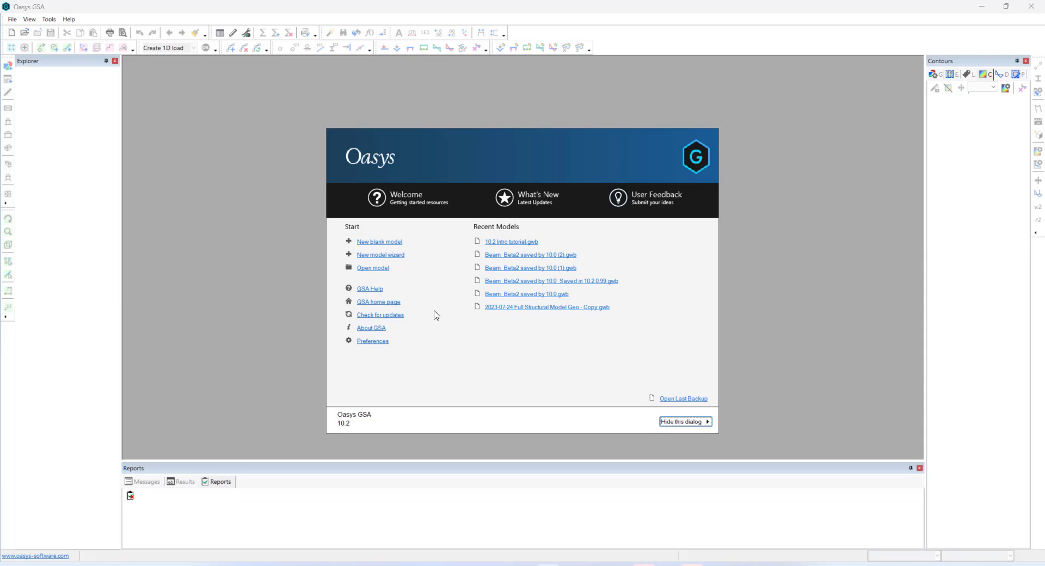
Step: Launch the New Model Wizard from the start page
left_click(372, 256)
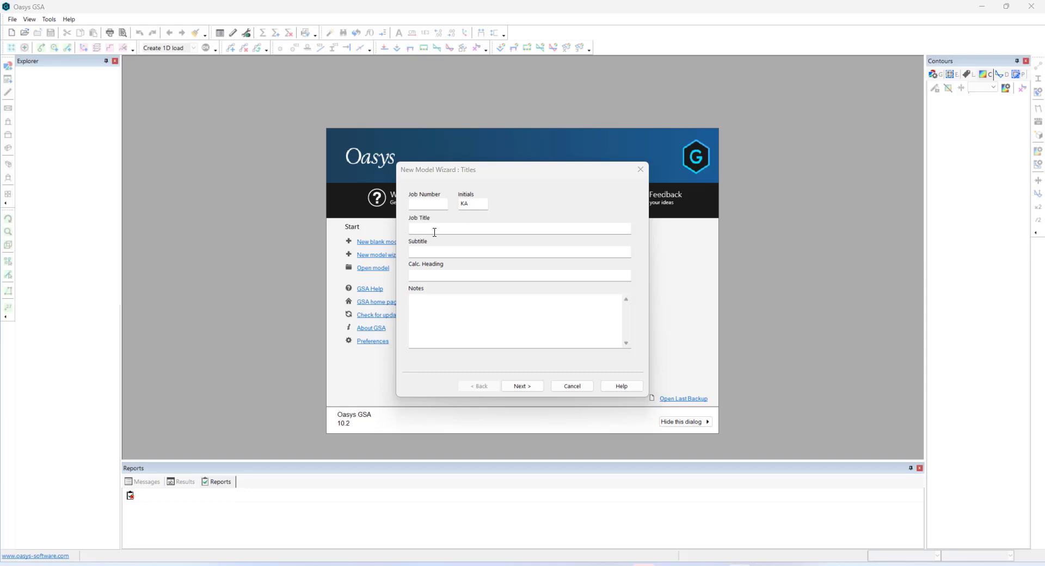
Step: Keep the structure type as Space with no global restraints
left_click(533, 386)
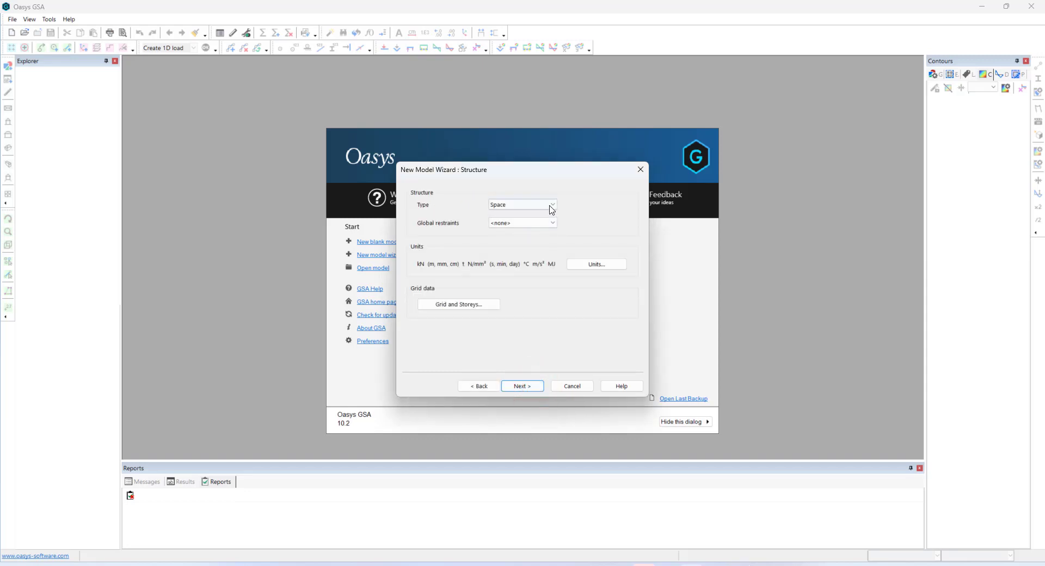
left_click(551, 207)
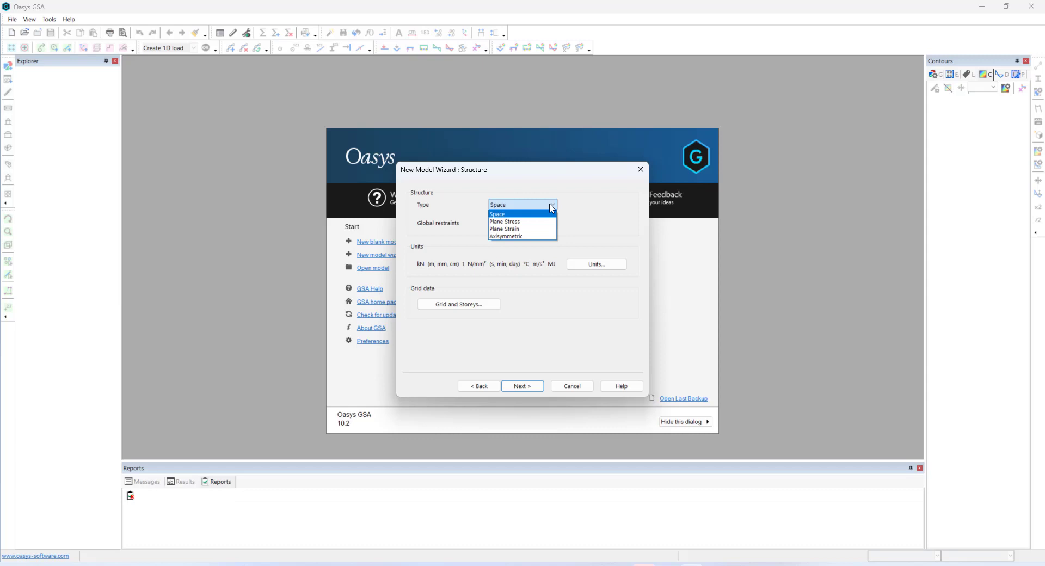
left_click(524, 213)
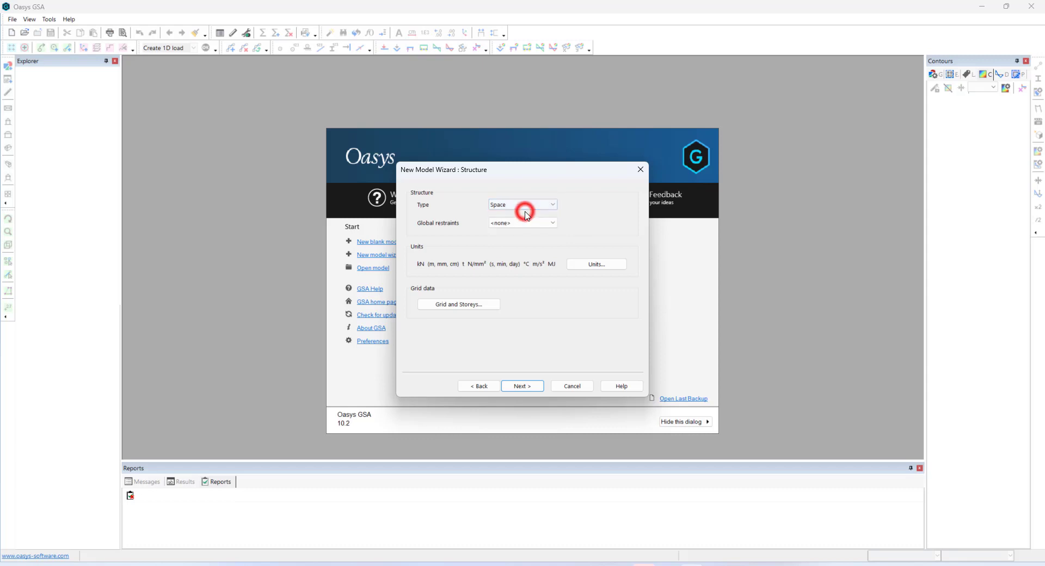
left_click(526, 225)
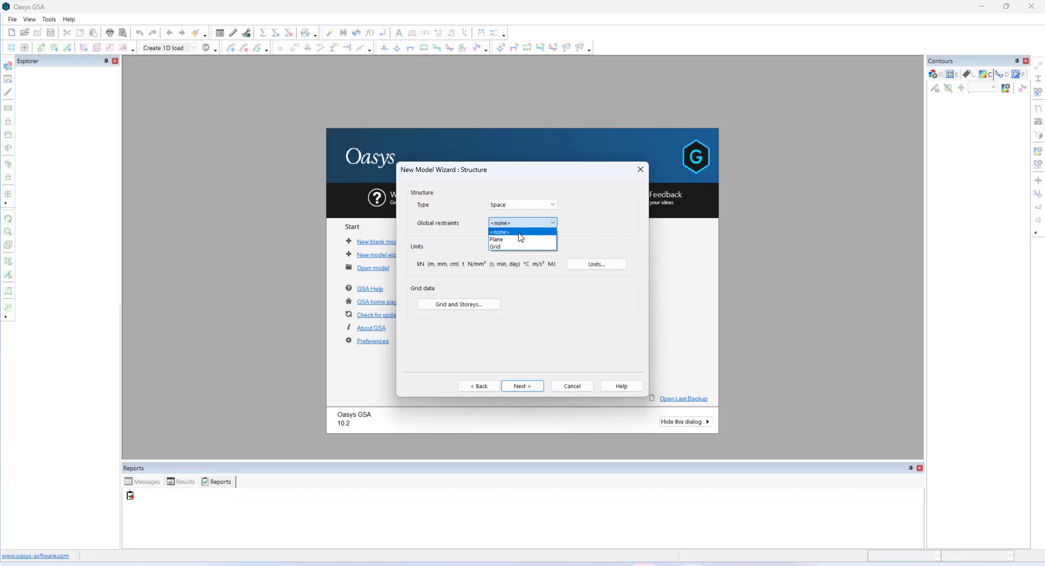
Step: Set units to SI with mass in tonnes, and accept the default grid settings
left_click(592, 266)
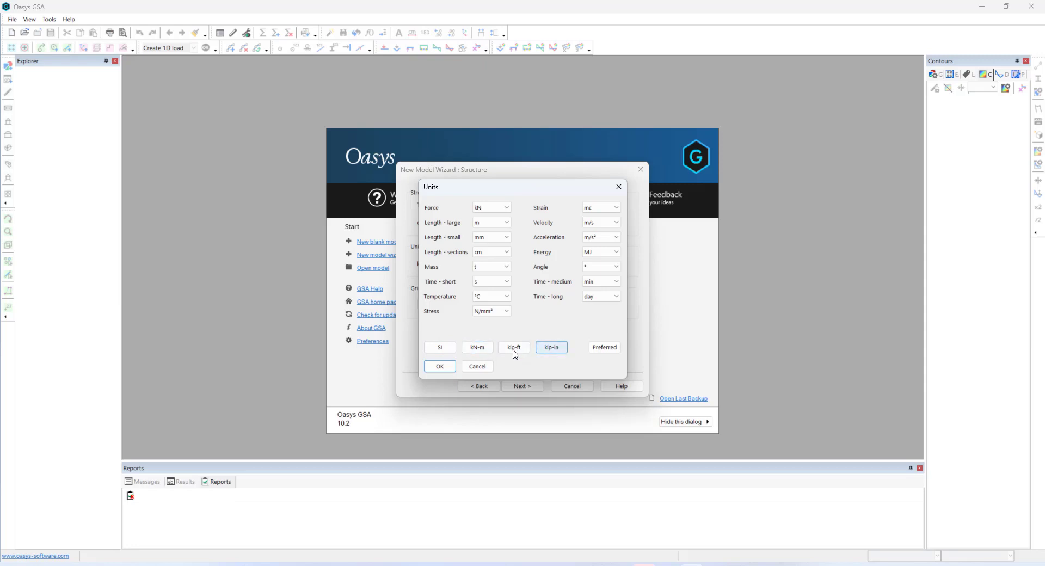
left_click(439, 347)
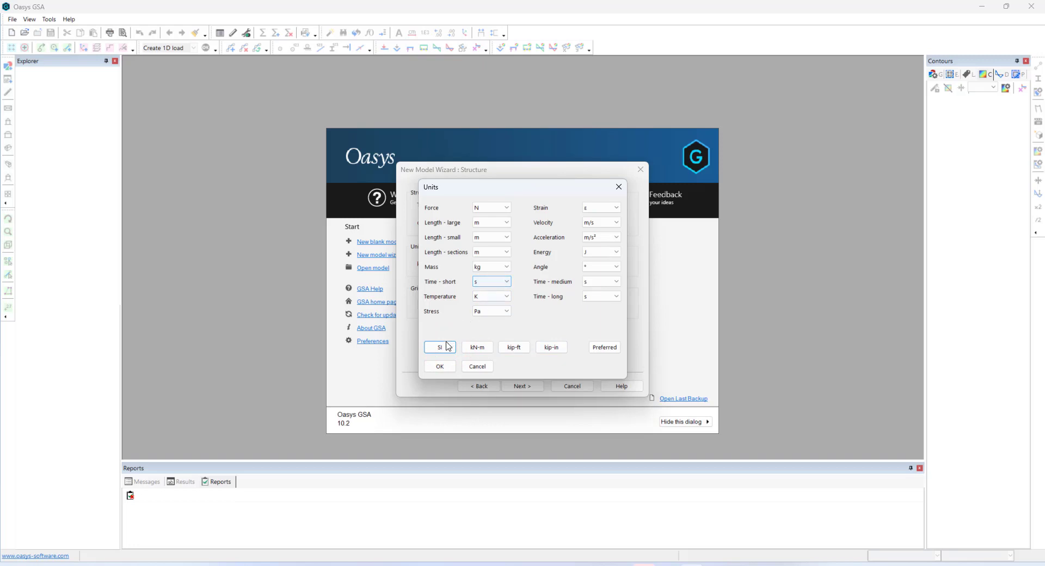
left_click(500, 268)
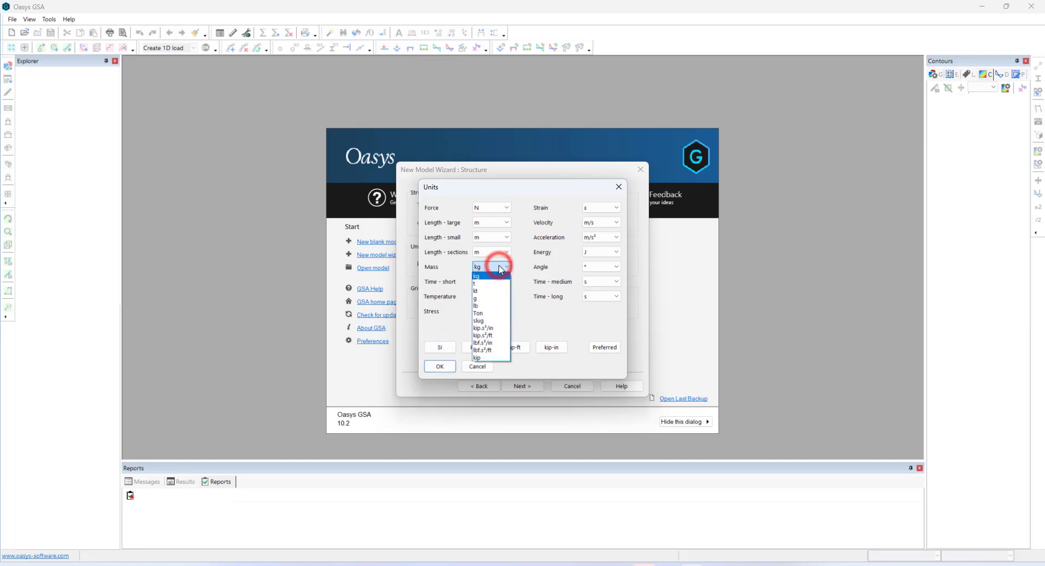
left_click(481, 284)
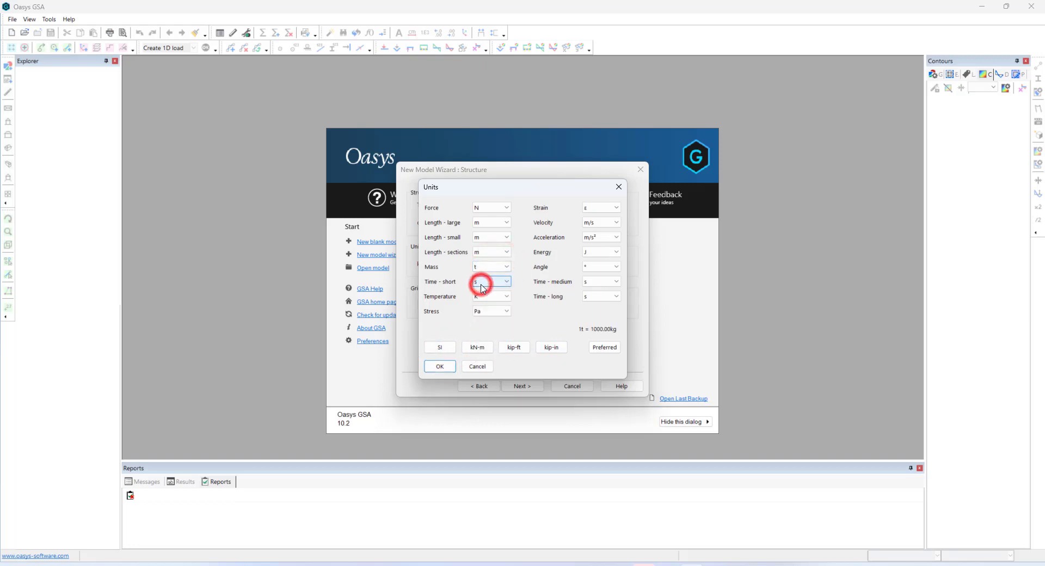
left_click(441, 367)
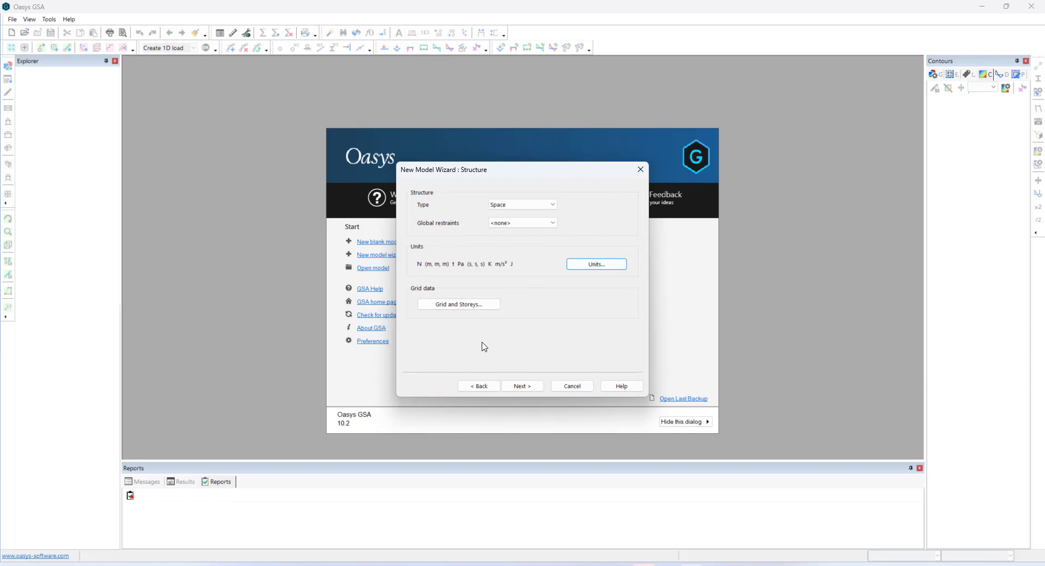
left_click(462, 304)
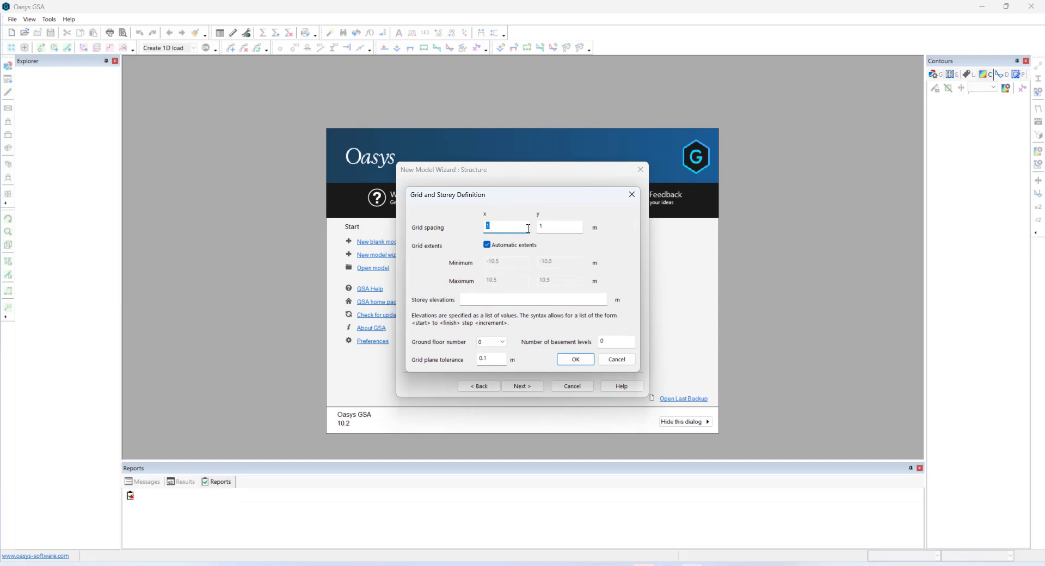
left_click(561, 360)
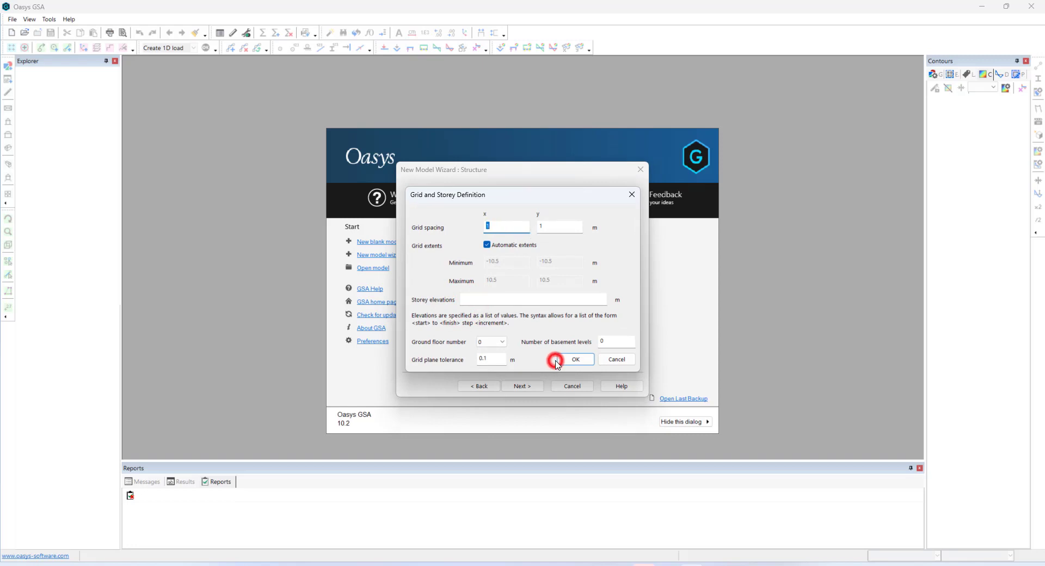
Step: Choose BS EN 1993-1-1:2005 as the steel code and BS EN 1992-2:2005 as the concrete code
left_click(529, 386)
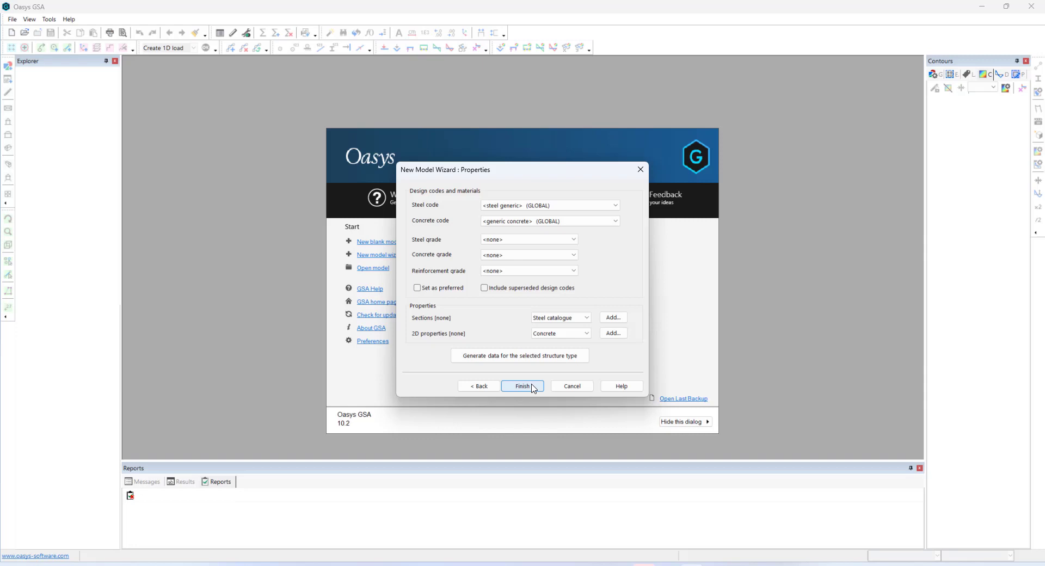
left_click(548, 206)
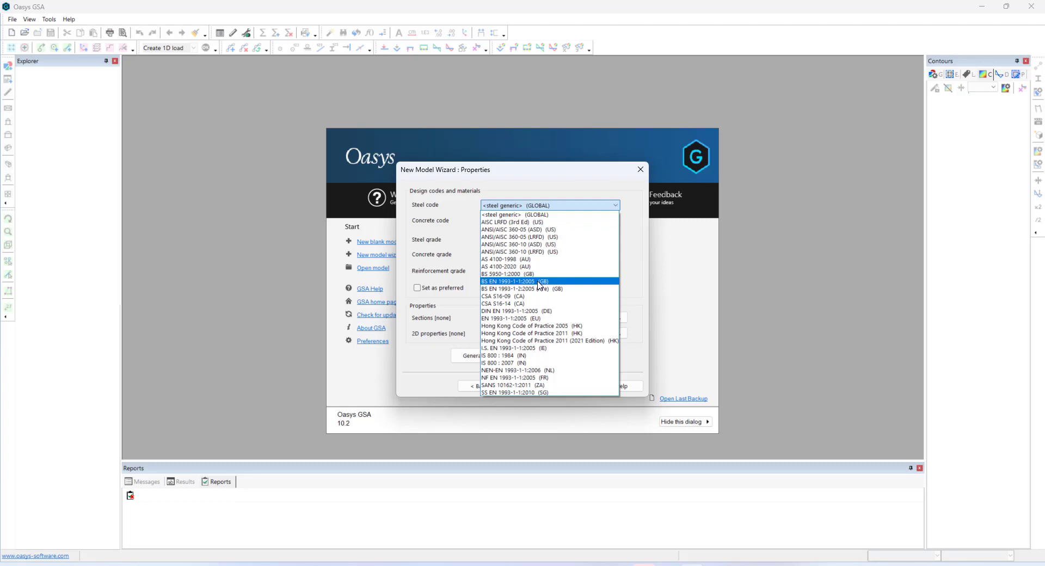
left_click(539, 282)
left_click(528, 221)
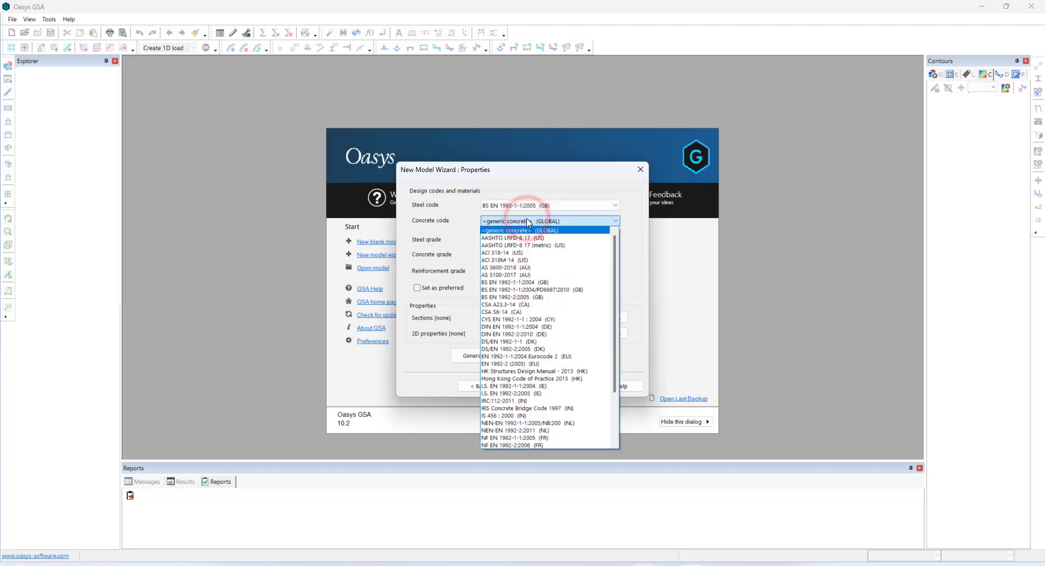
left_click(534, 297)
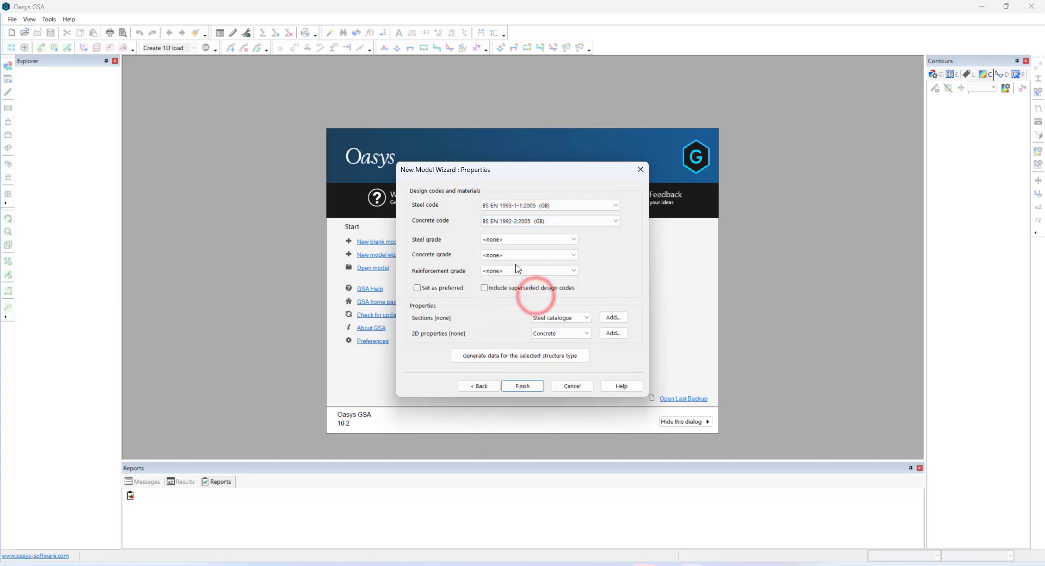
Step: Set grades to S275 steel, C40/50 concrete and 500A reinforcement, then finish the wizard
left_click(520, 240)
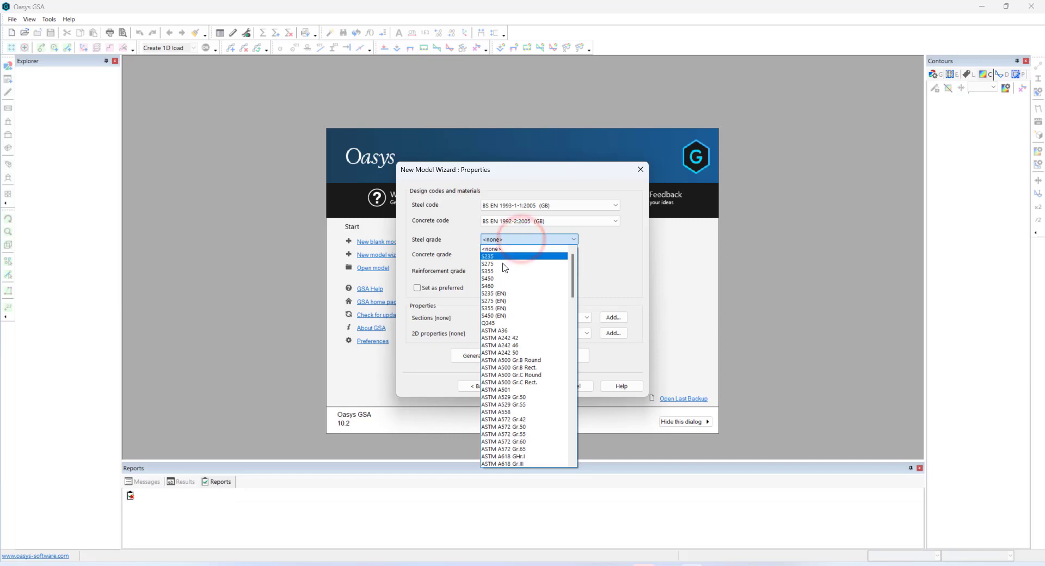
left_click(504, 264)
left_click(507, 255)
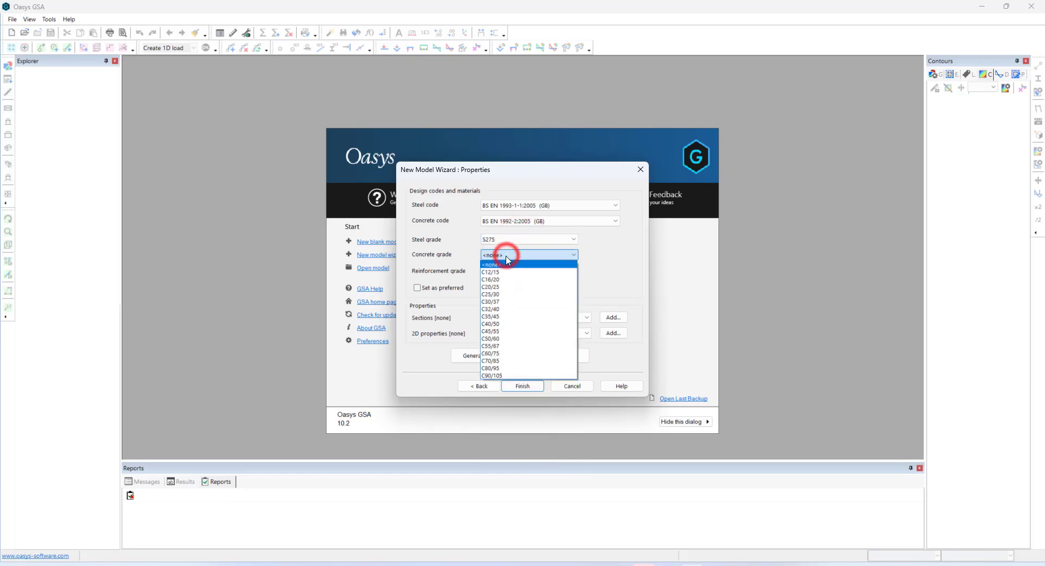
left_click(493, 324)
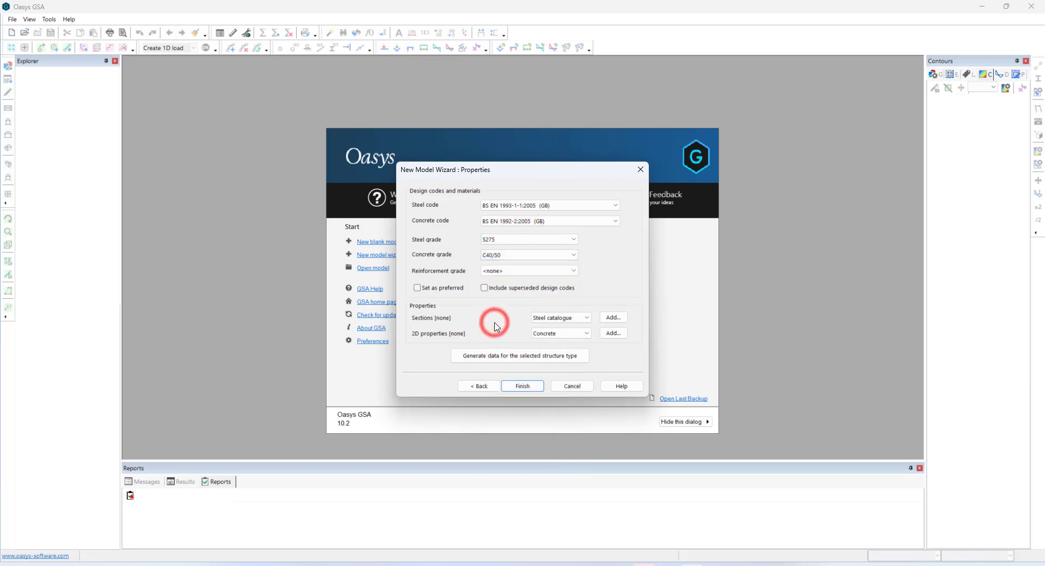
left_click(502, 271)
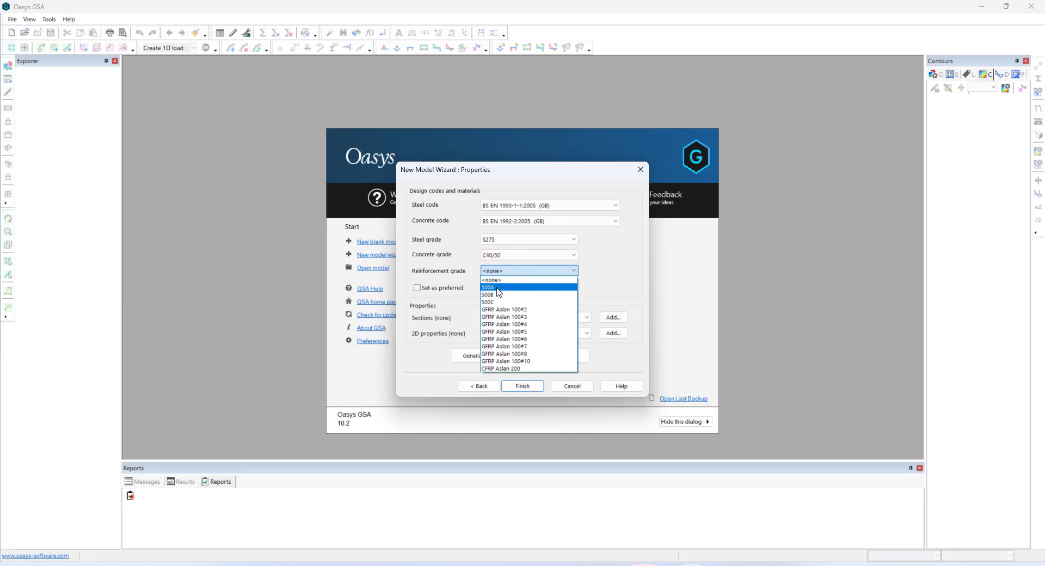
left_click(498, 287)
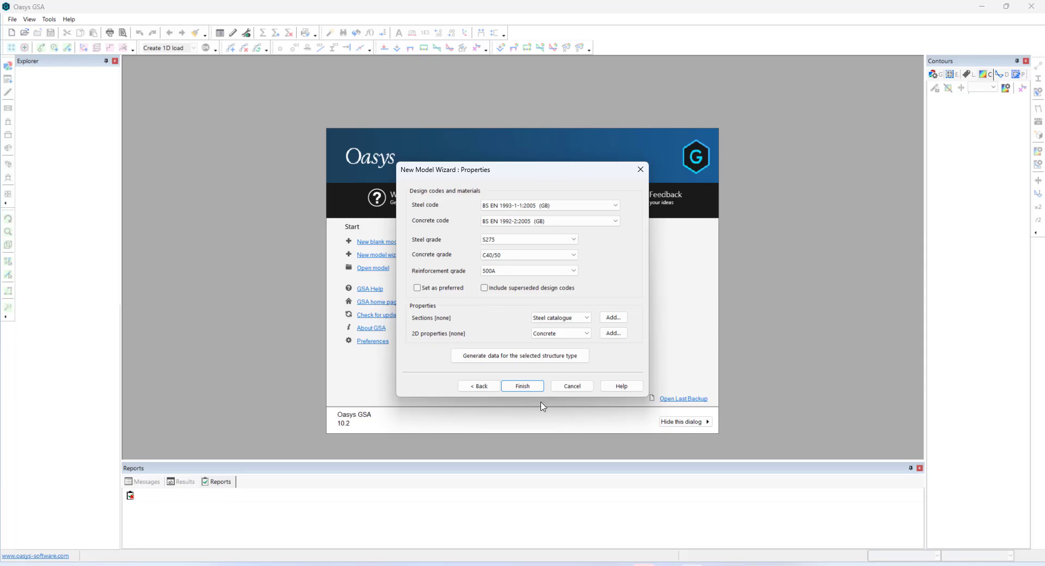
left_click(523, 386)
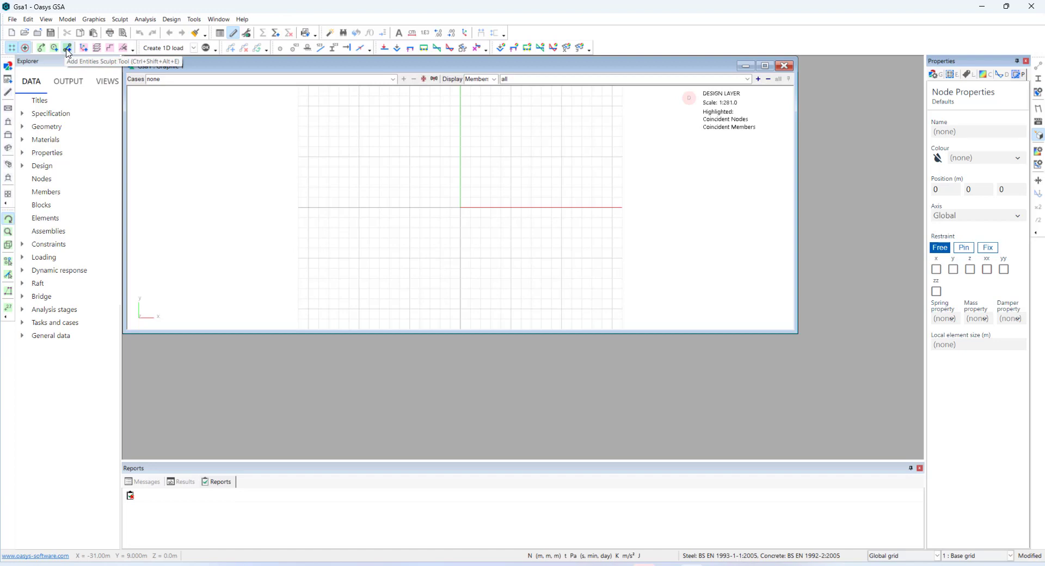
Step: Draw a 1D generic beam member from the grid origin along positive x
left_click(67, 48)
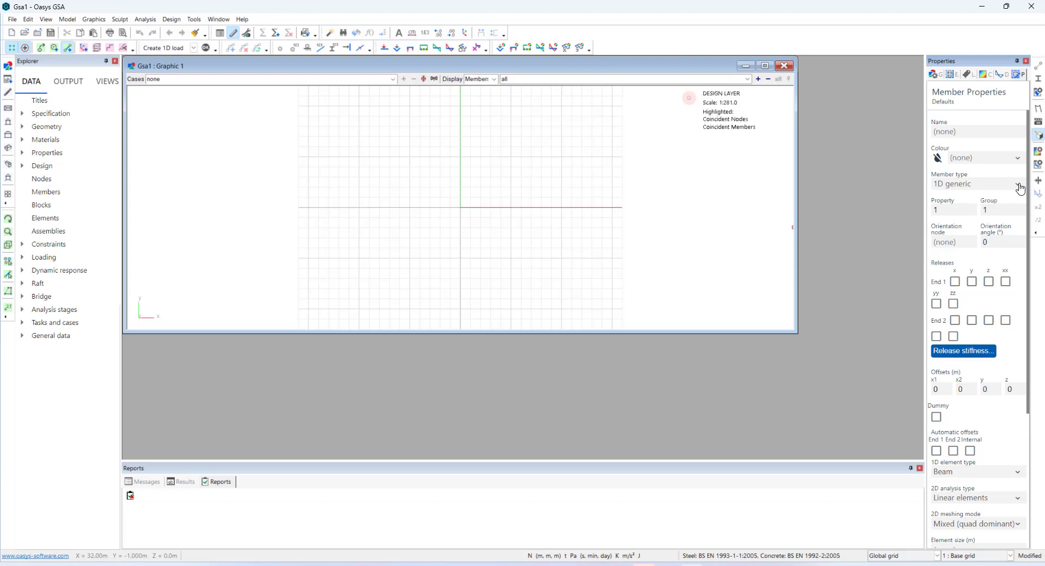
left_click(1020, 186)
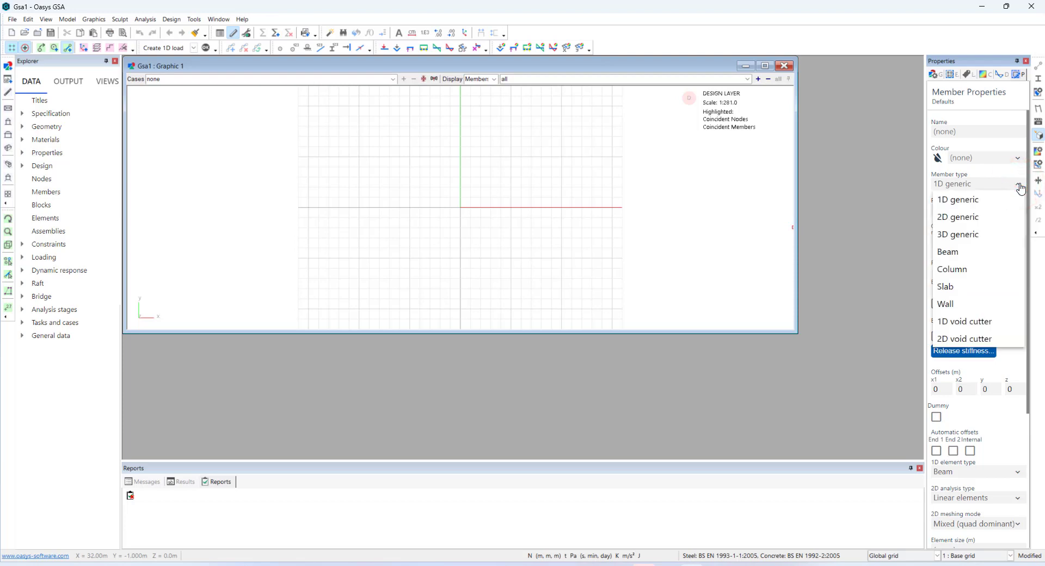
left_click(1020, 186)
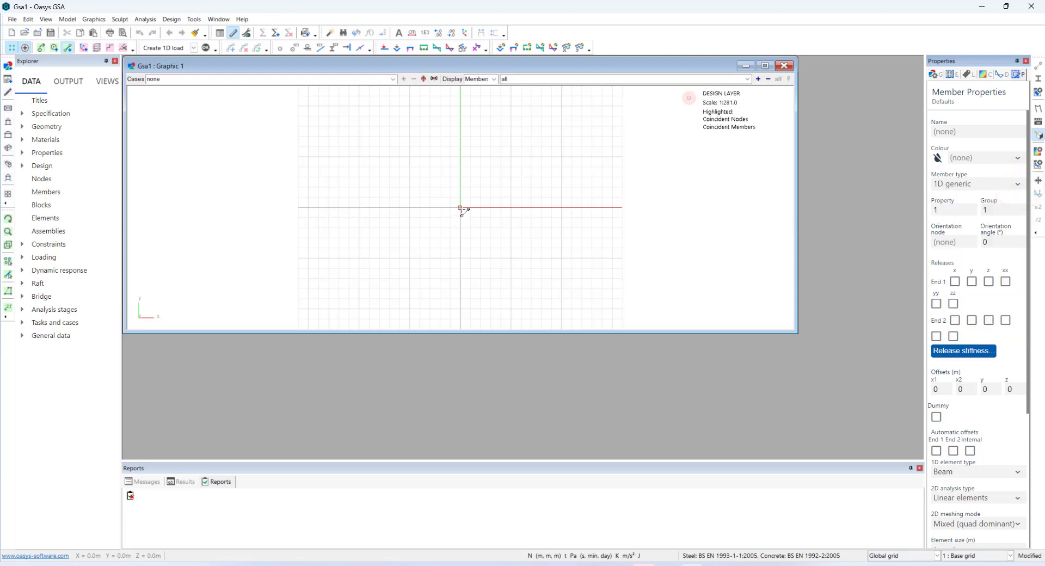
left_click(461, 207)
left_click(511, 207)
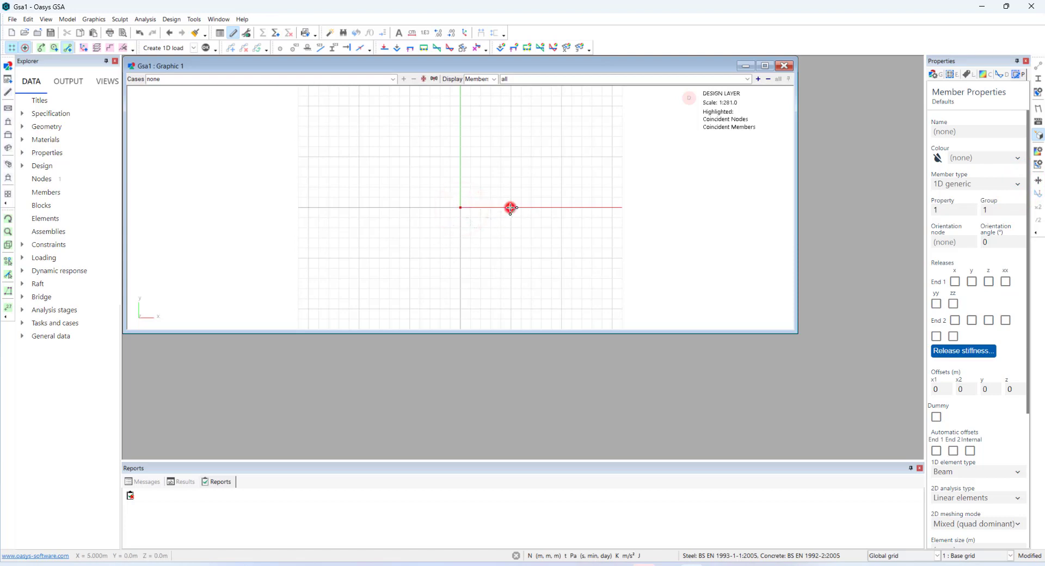
right_click(522, 217)
left_click(560, 228)
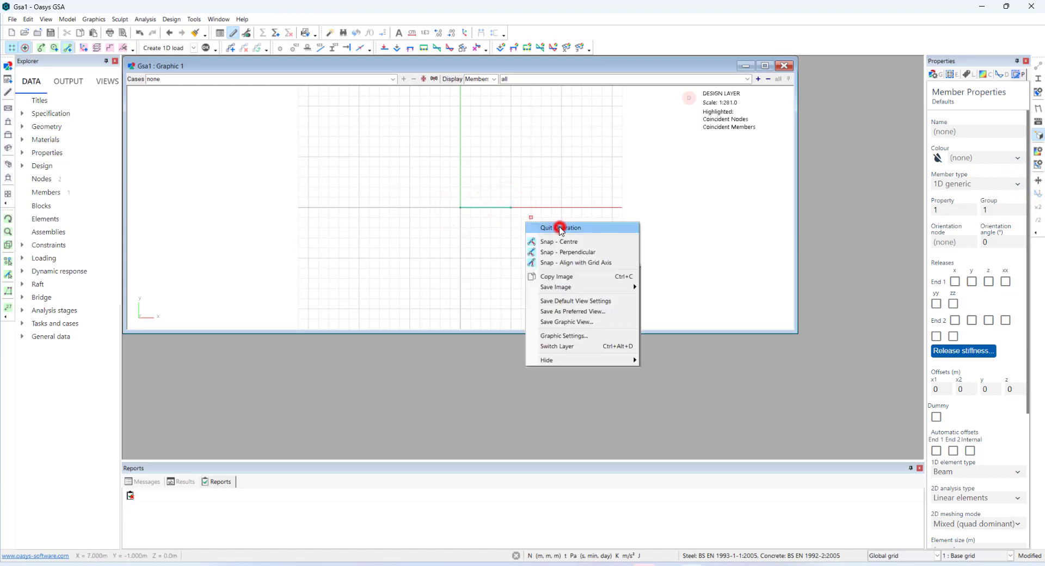
Step: Set the beam member's element size to 1 m
left_click(485, 207)
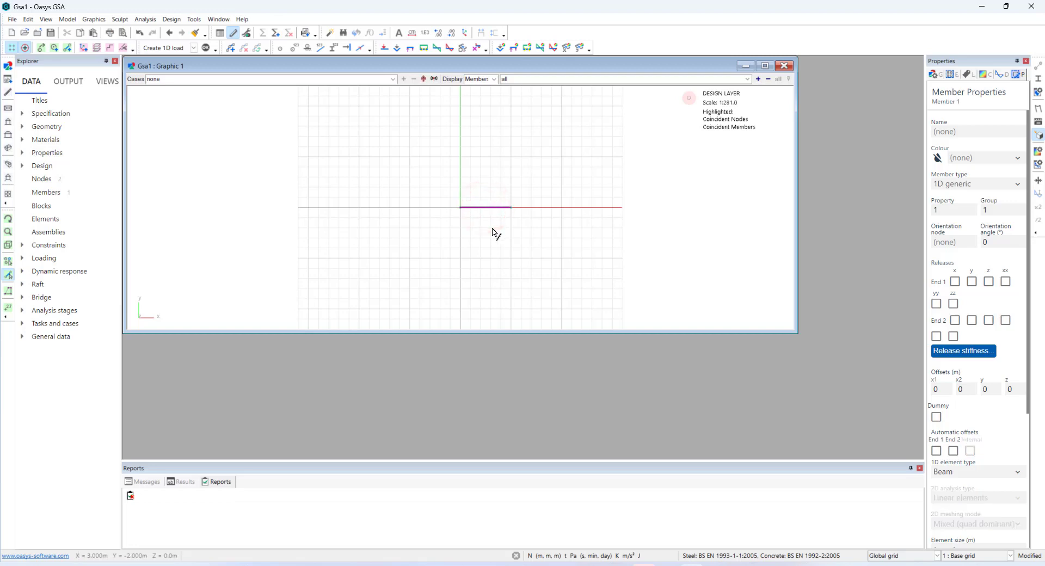
scroll(964, 499, "down", 3)
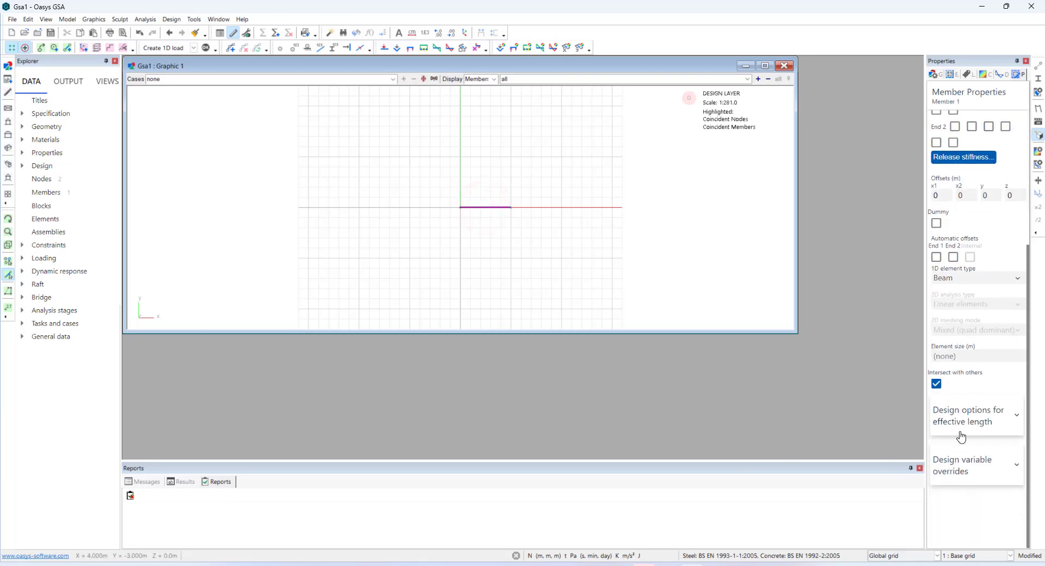
left_click(954, 357)
type("1")
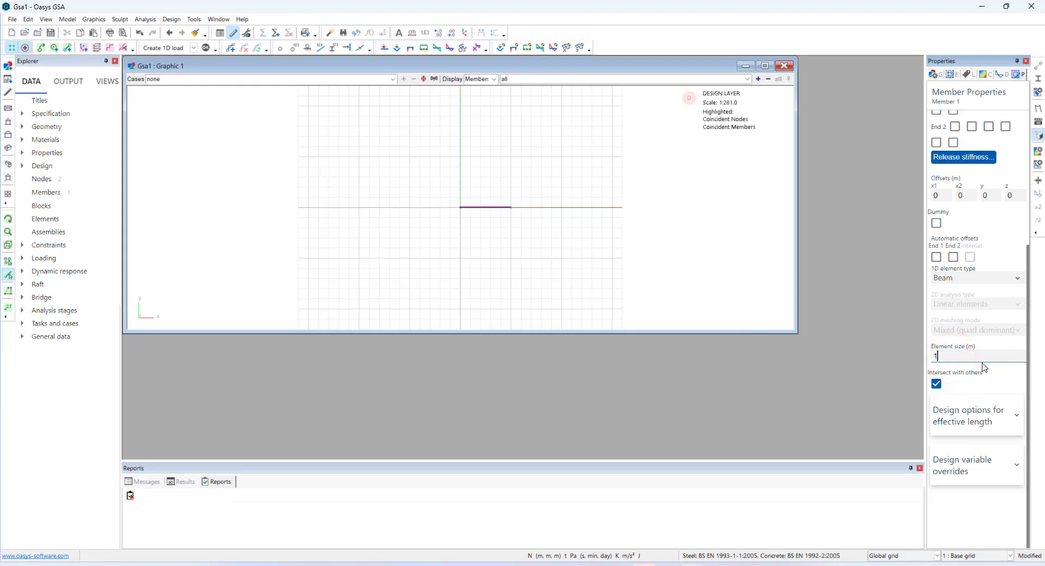
left_click(518, 252)
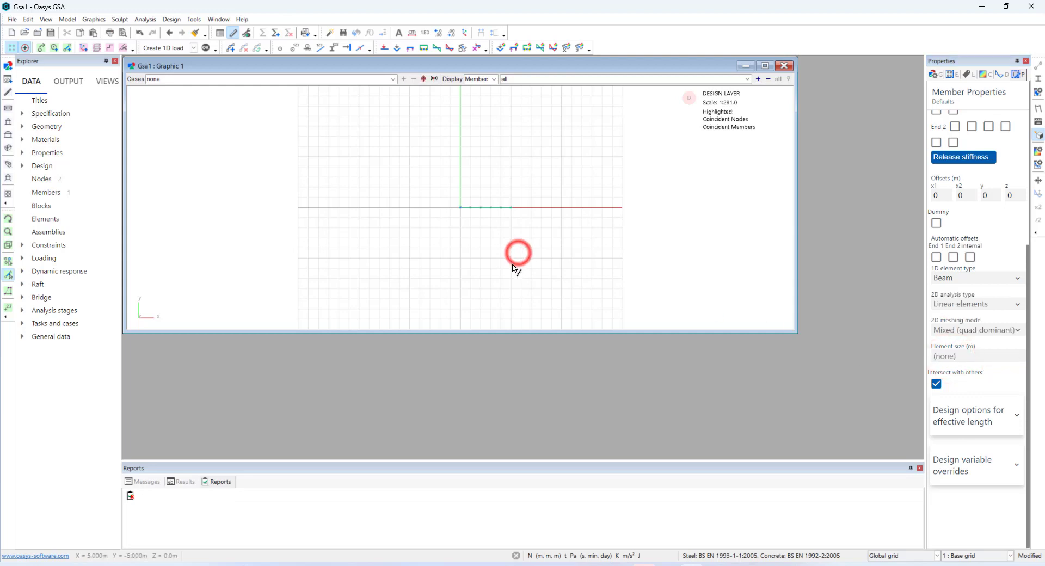
Step: Fix the left end node, pin the right end node, and display the support symbols
scroll(492, 224, "up", 4)
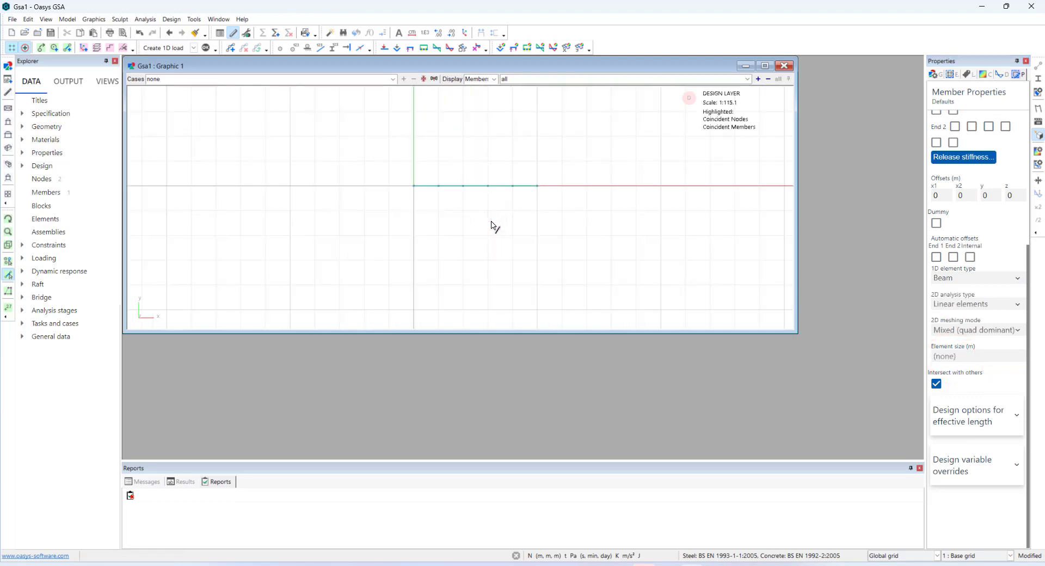
left_click(8, 260)
left_click(403, 179)
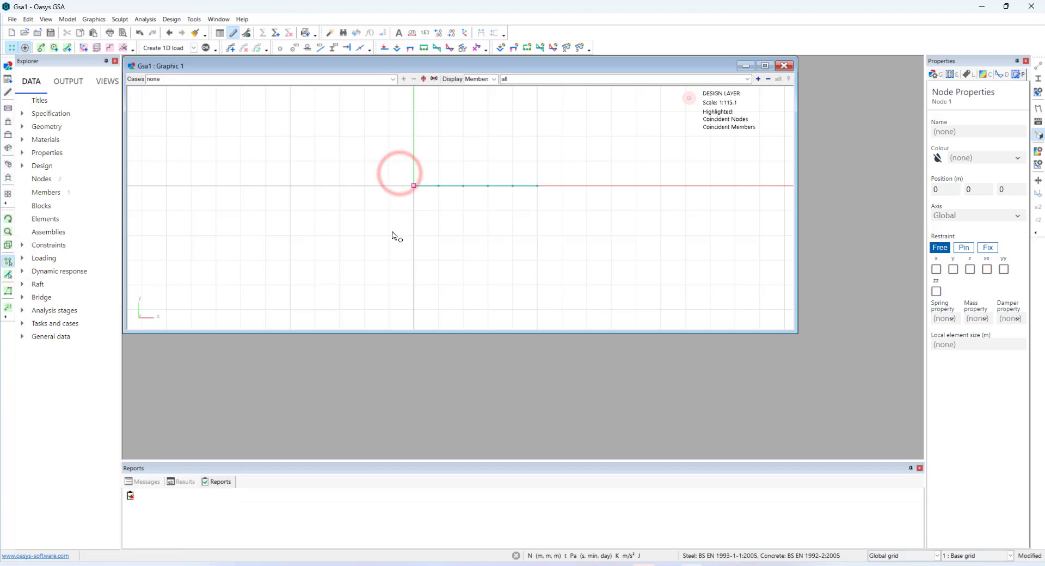
left_click(990, 249)
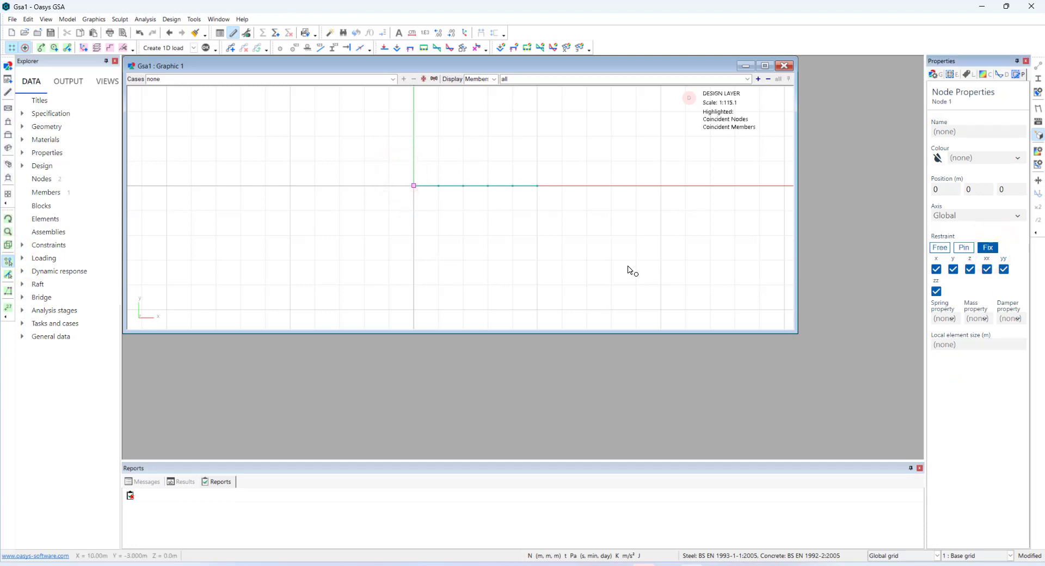
left_click(534, 170)
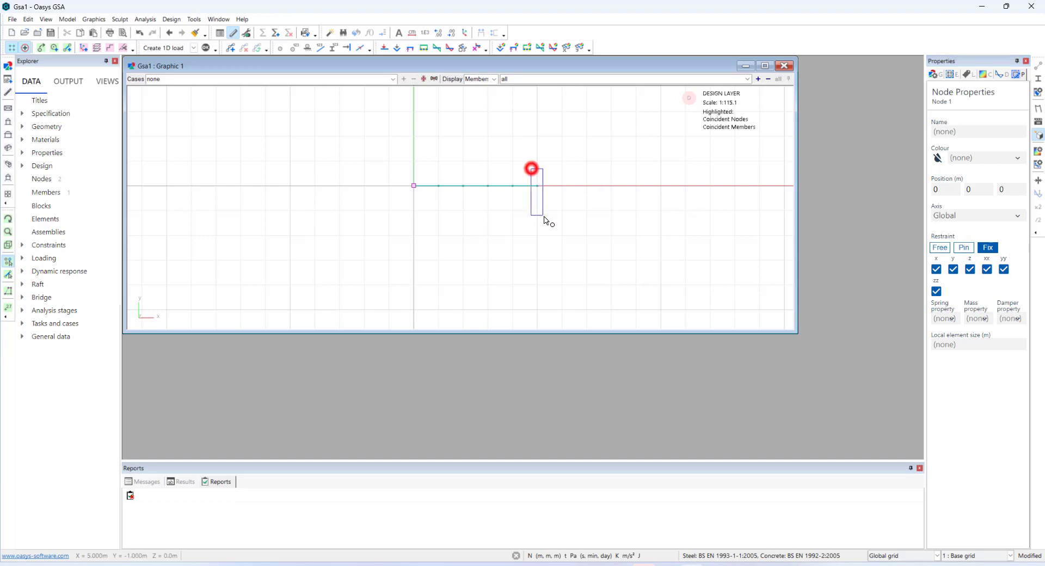
left_click(964, 248)
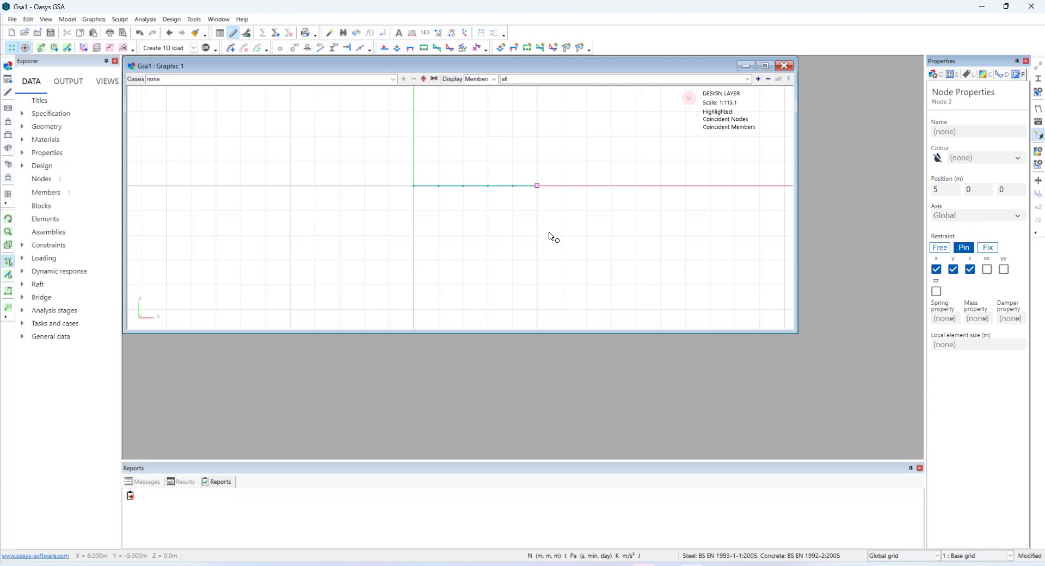
left_click(533, 223)
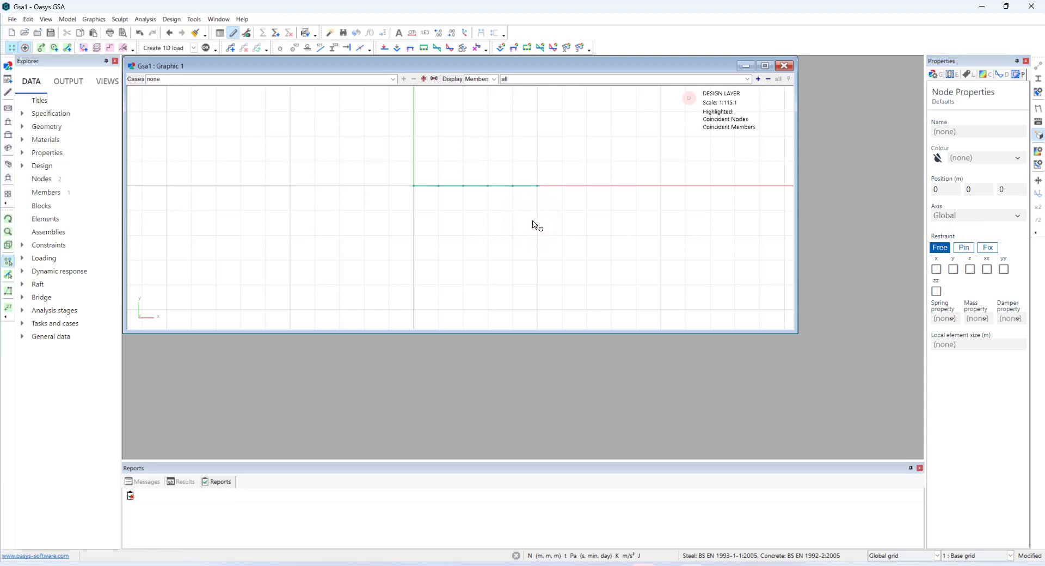
left_click(308, 52)
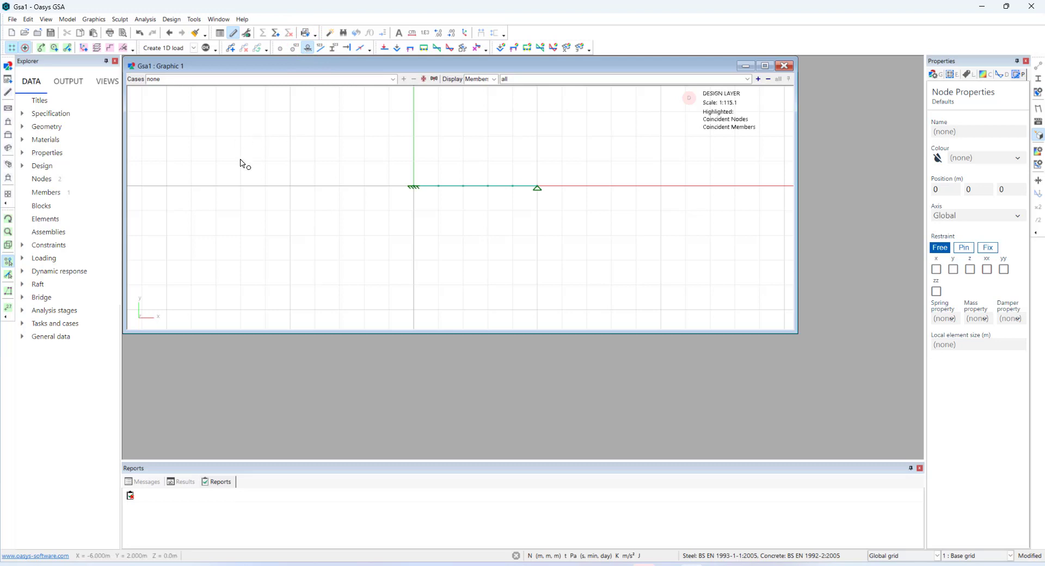
Step: Open the Section Library and start defining section 1 with a catalogue profile
left_click(23, 153)
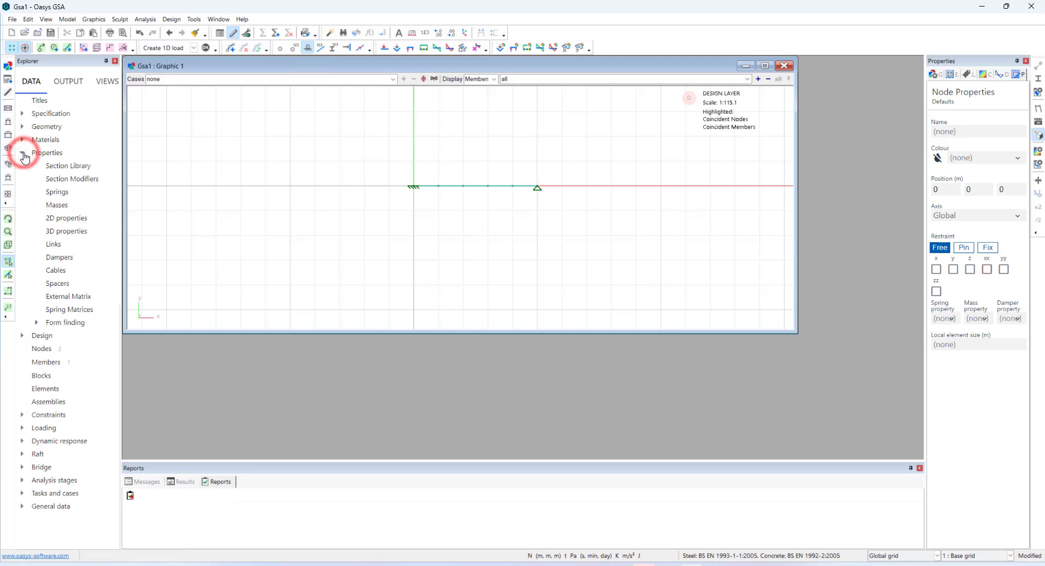
left_click(23, 140)
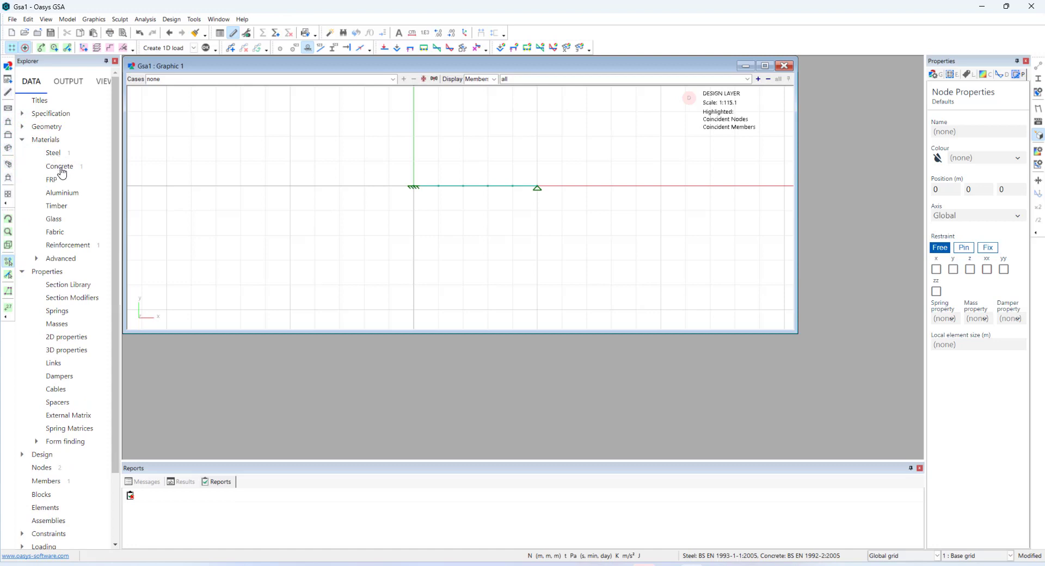
double_click(63, 286)
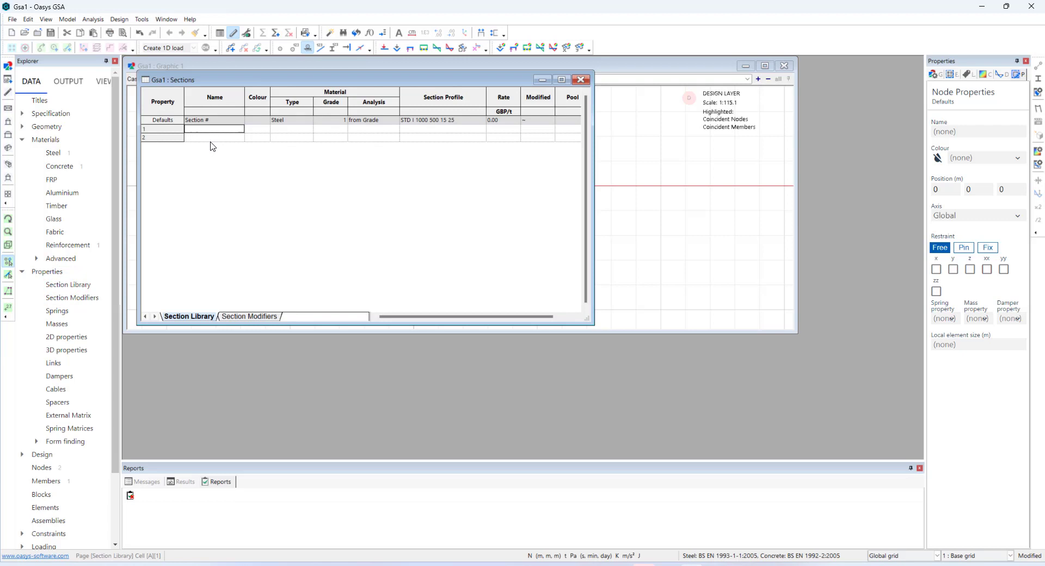
double_click(197, 133)
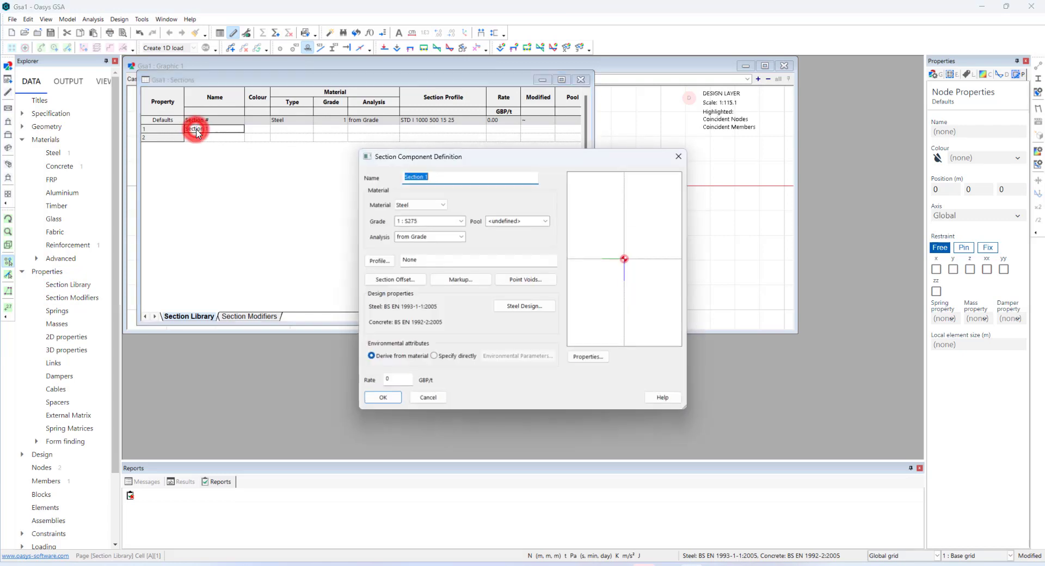
left_click(380, 261)
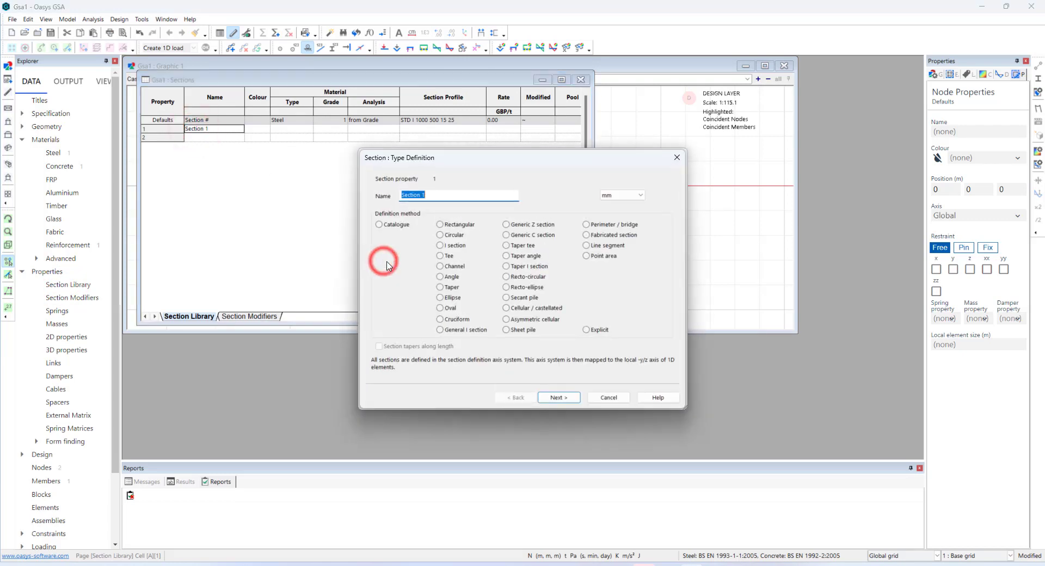
left_click(396, 226)
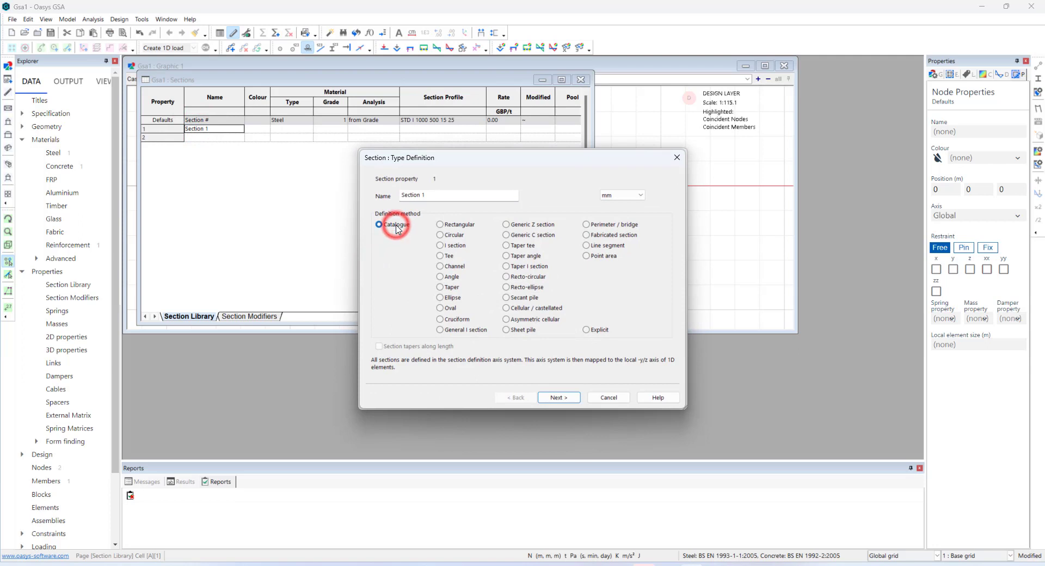
left_click(555, 398)
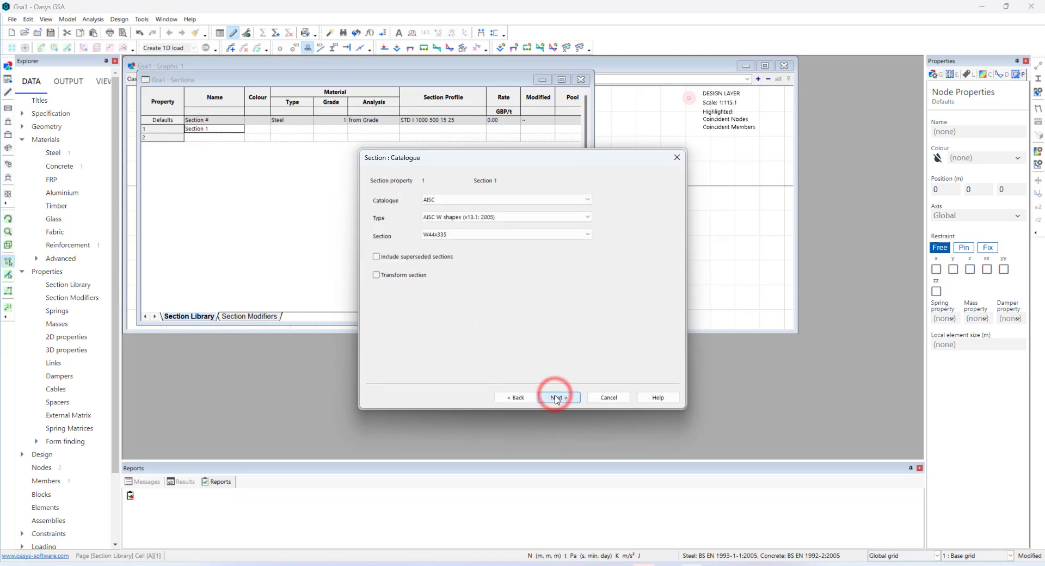
Step: Pick the British Steel UB 127x76x13 section, confirm it and close the table
left_click(465, 201)
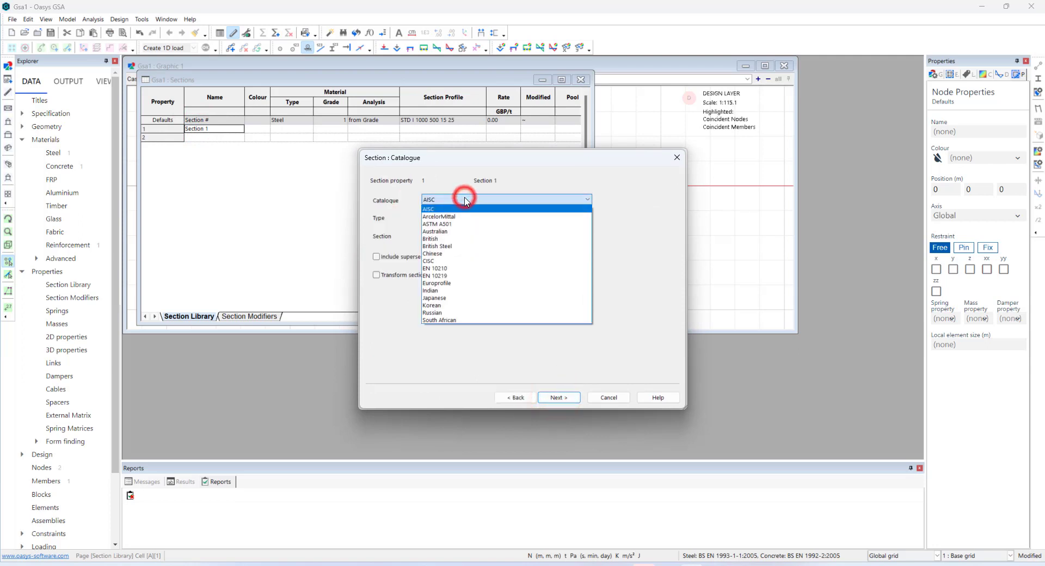
left_click(450, 246)
left_click(467, 235)
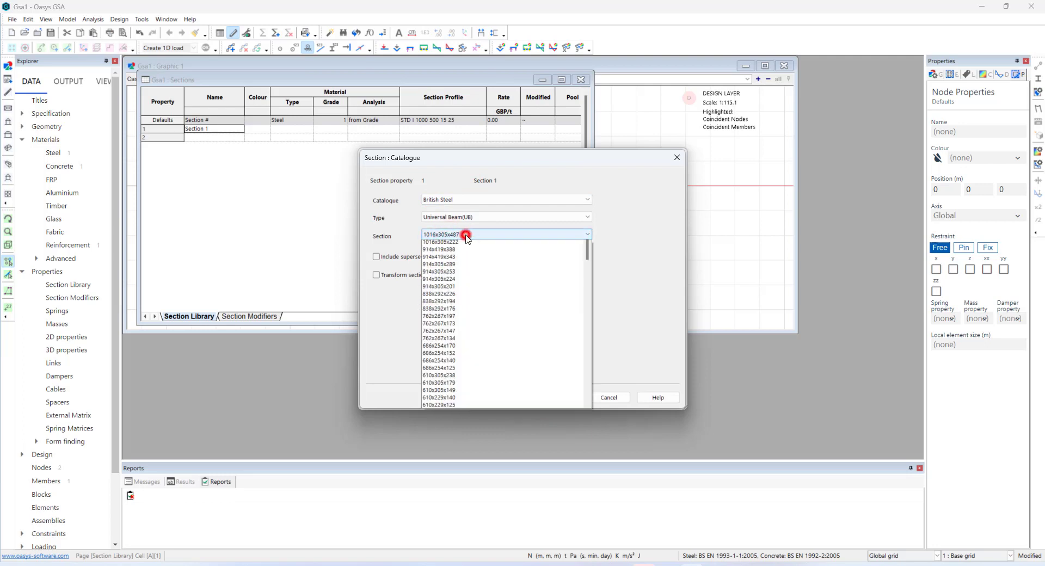
left_click_drag(586, 268, 577, 430)
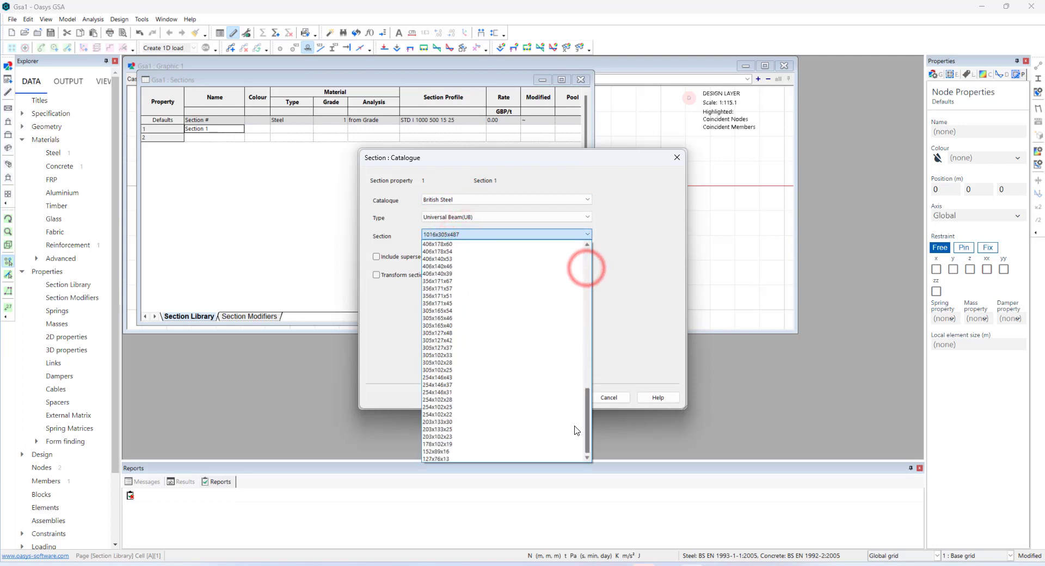
left_click(434, 459)
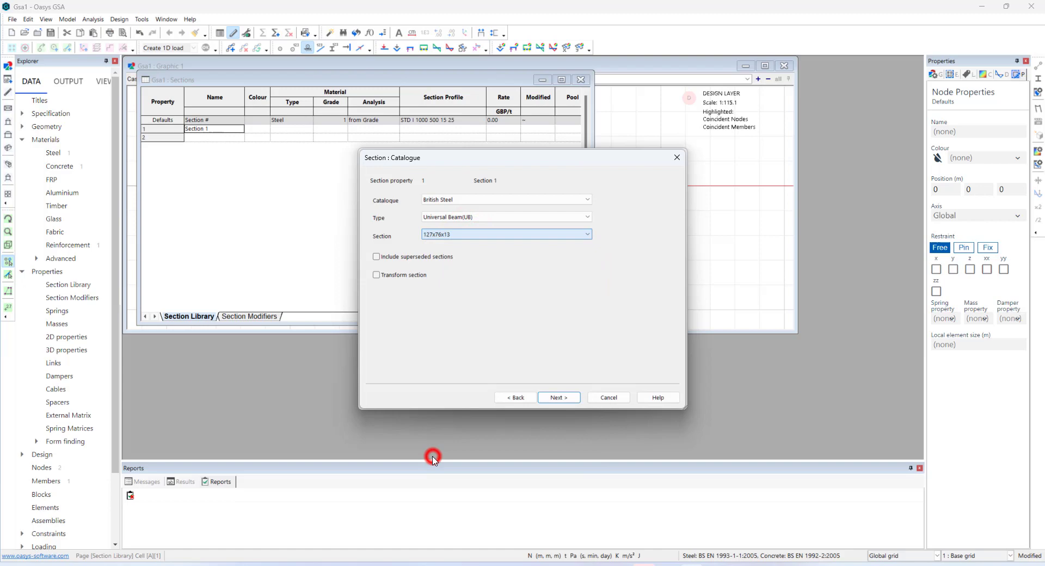
left_click(561, 398)
left_click(561, 398)
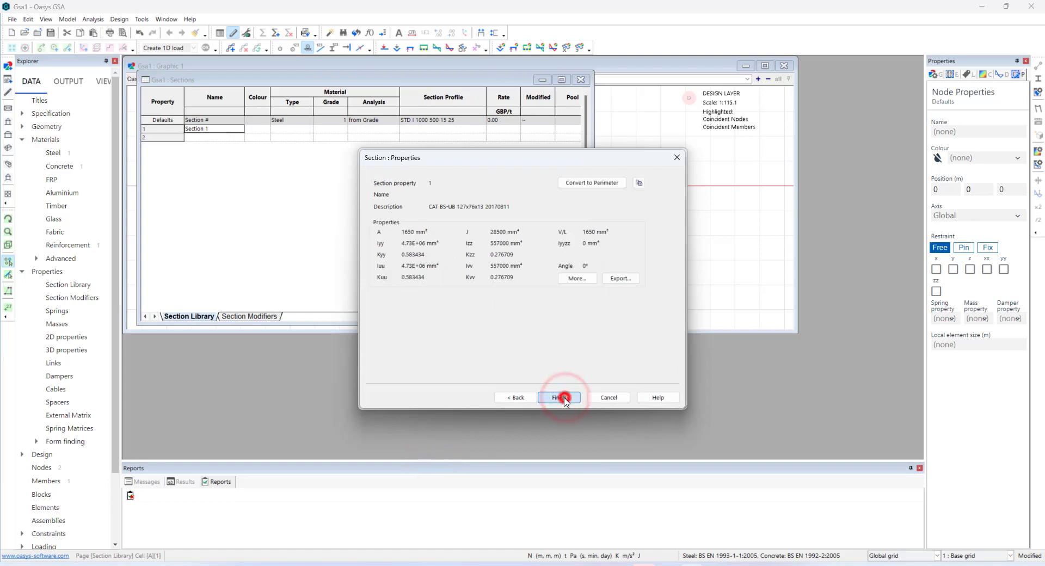
left_click(383, 395)
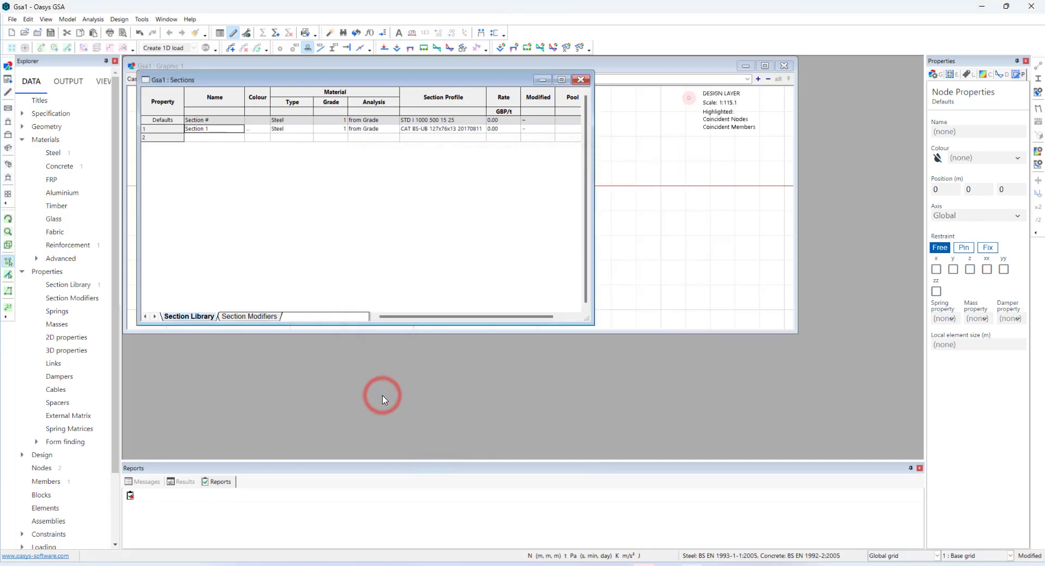
left_click(580, 81)
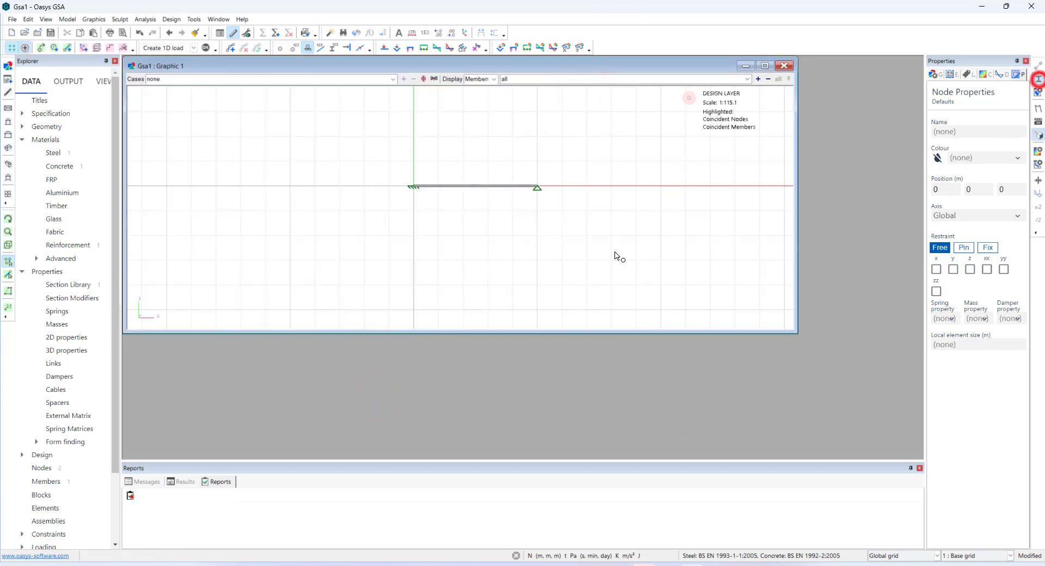
Step: Orbit the beam into a 3-D view and expand Loading in the data tree
scroll(472, 215, "up", 5)
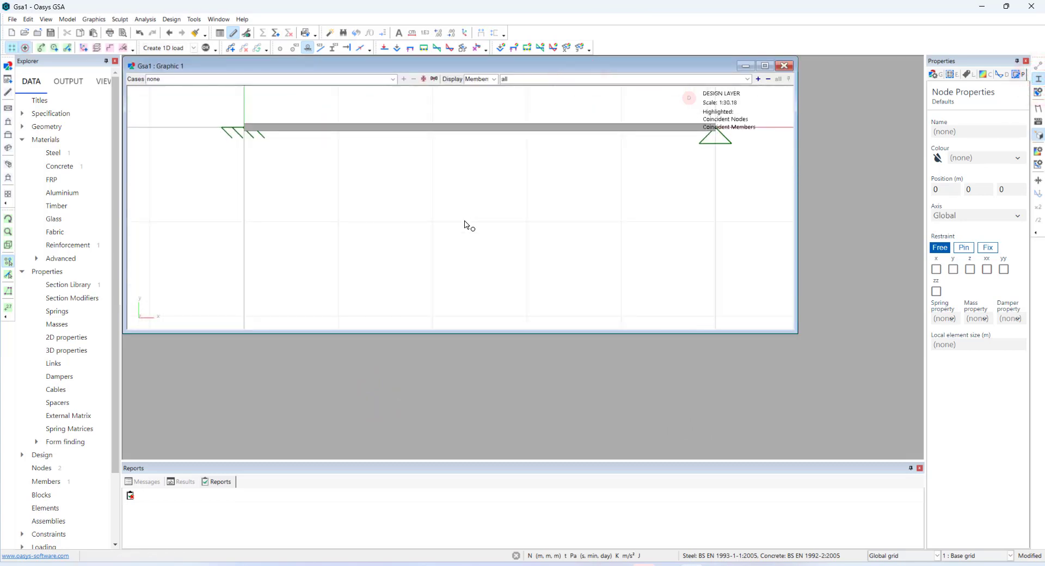
left_click_drag(462, 214, 490, 176)
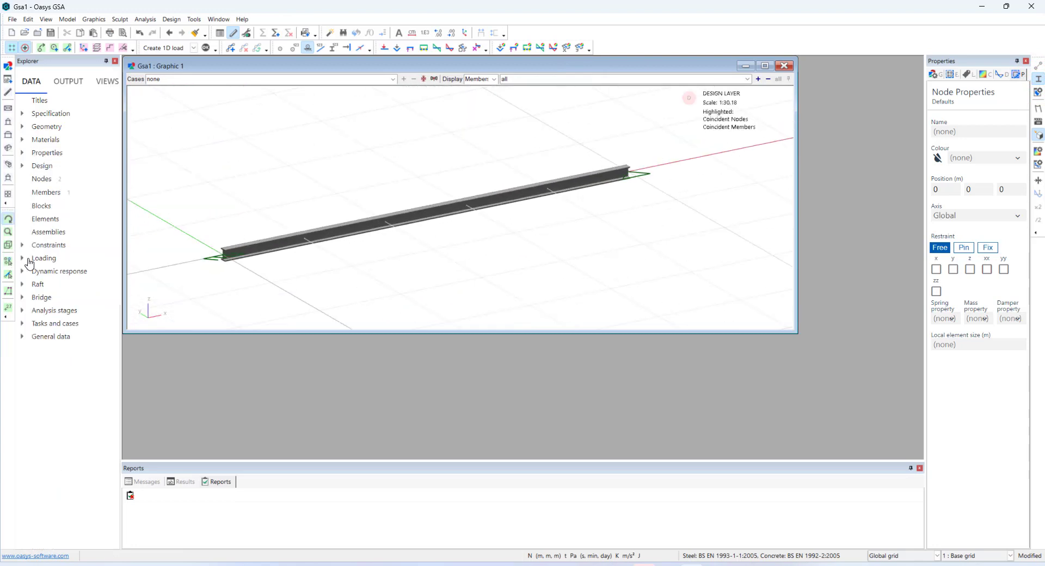
left_click(27, 259)
Step: Define load case 1 as Permanent with type Dead
double_click(62, 270)
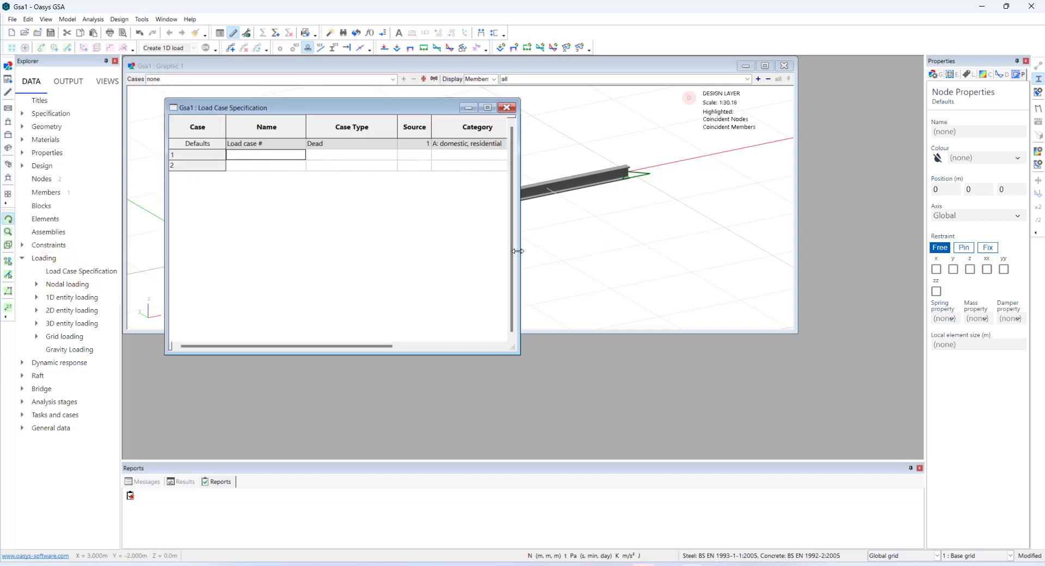
double_click(522, 252)
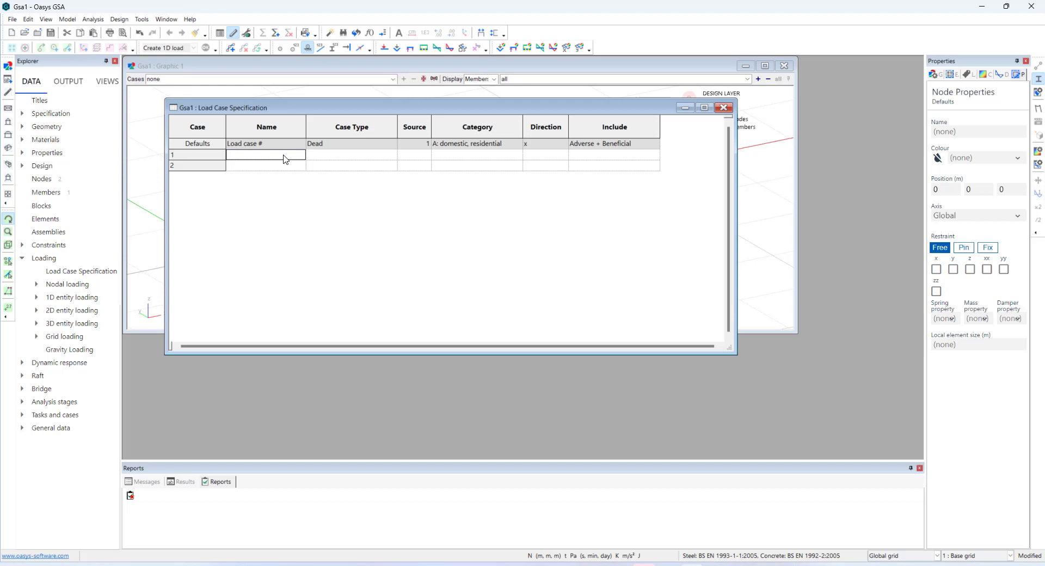
type("Permanent")
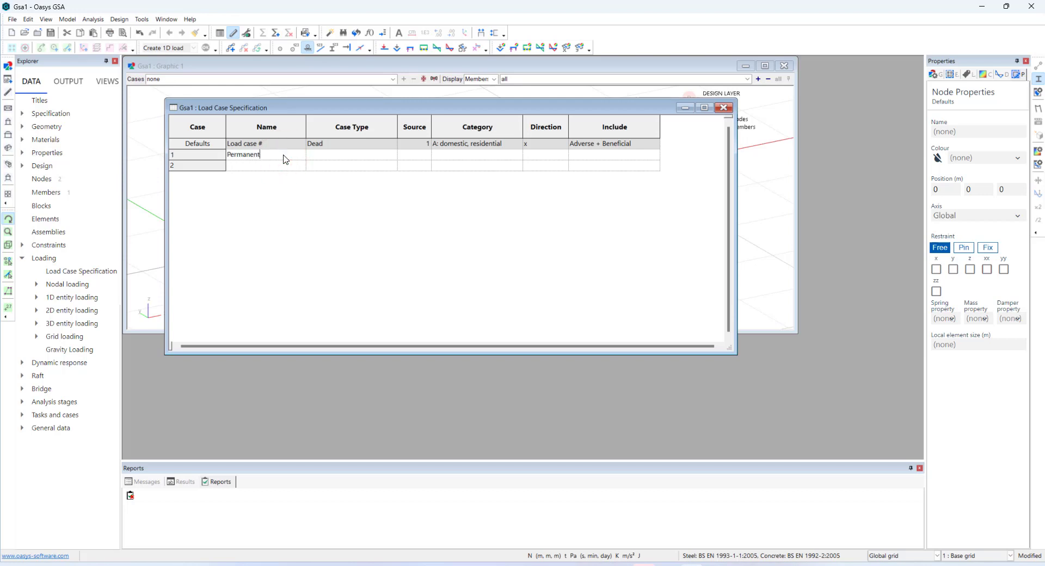
key("Tab")
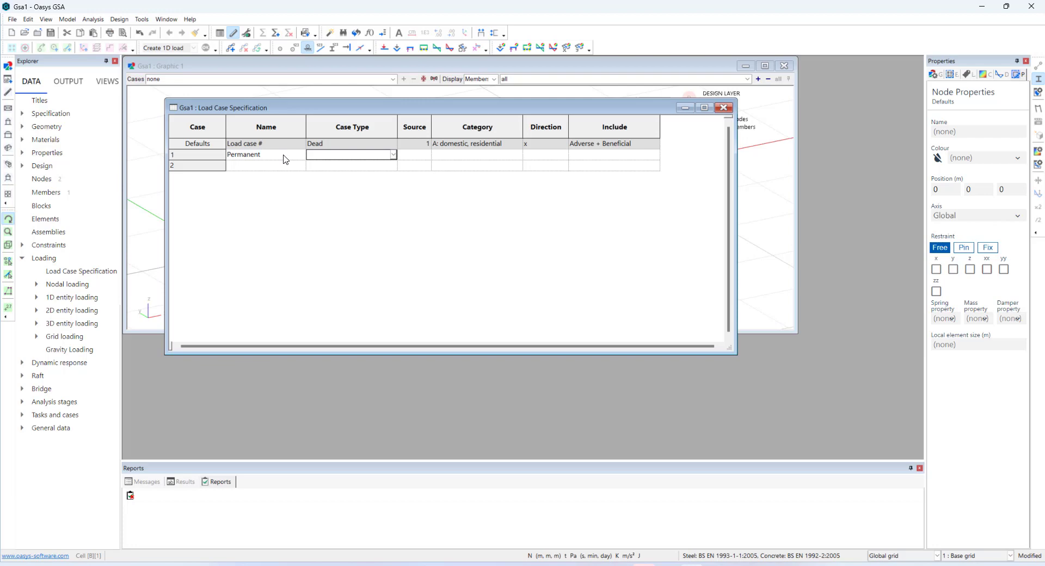
left_click(393, 156)
left_click(333, 163)
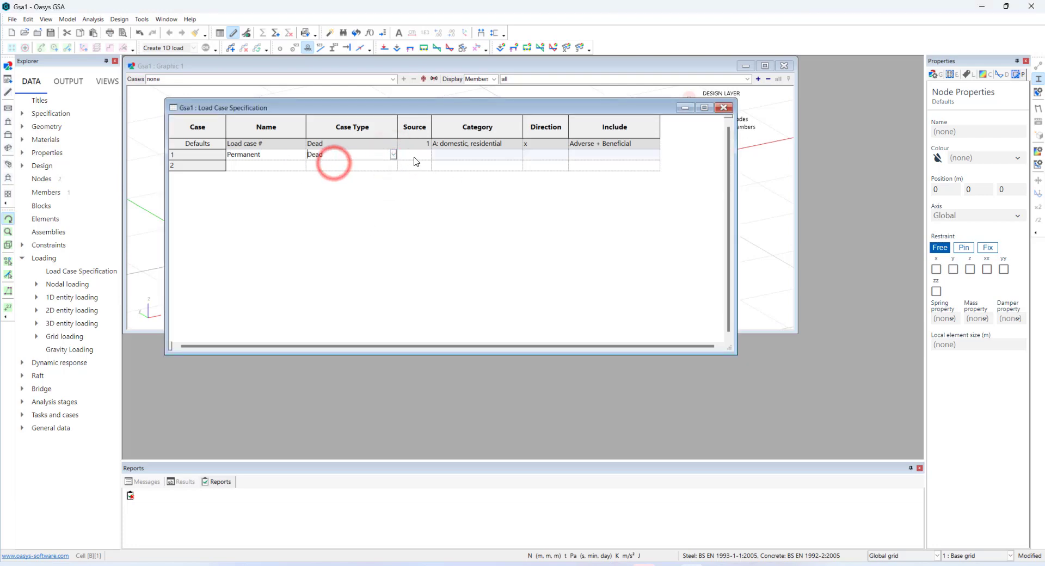
left_click(414, 155)
key("Return")
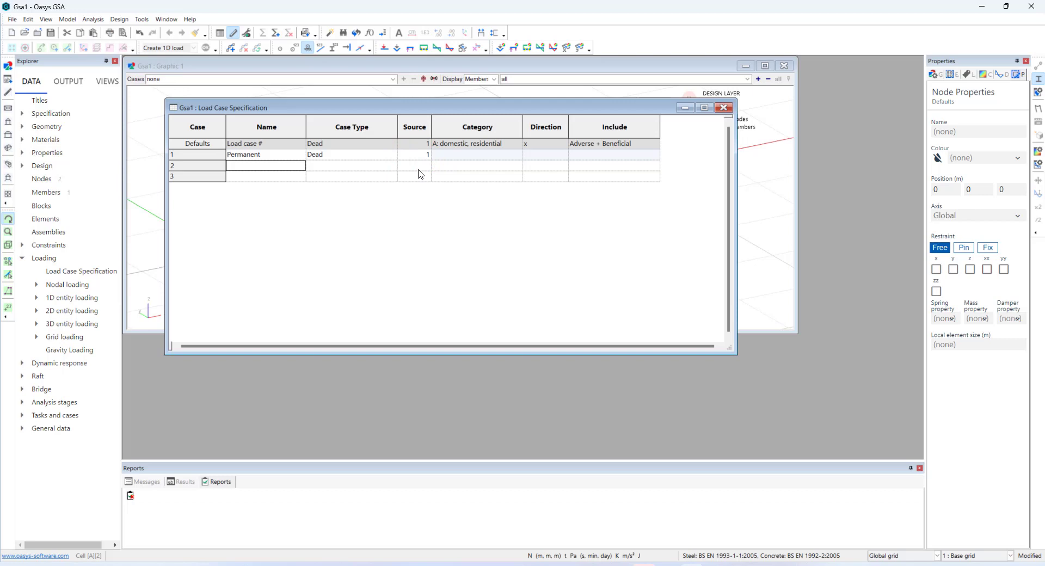
Step: Define load case 2 as Imposed with type Live, then close the table
left_click(280, 169)
key("Tab")
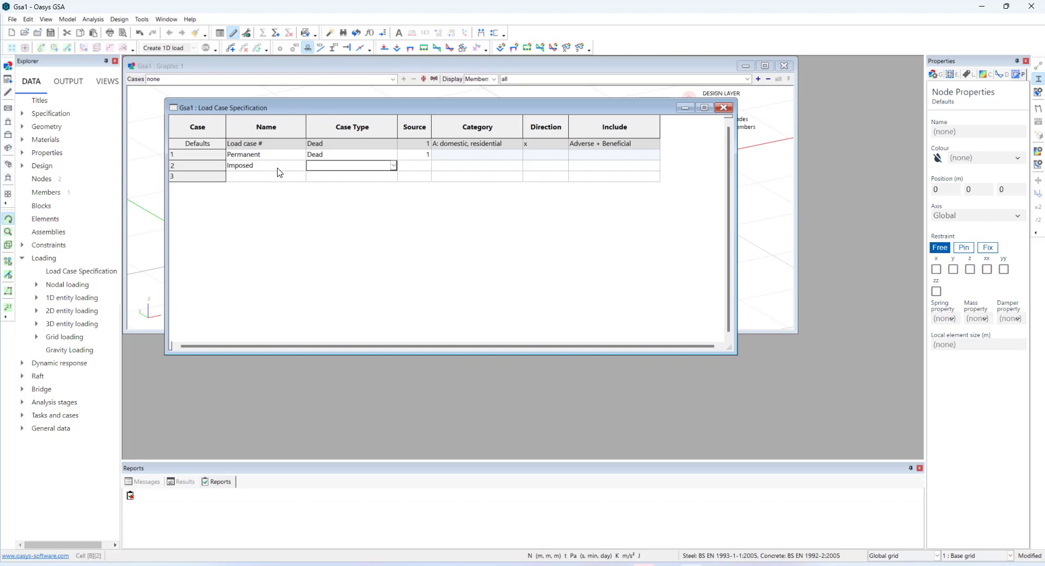
left_click(393, 165)
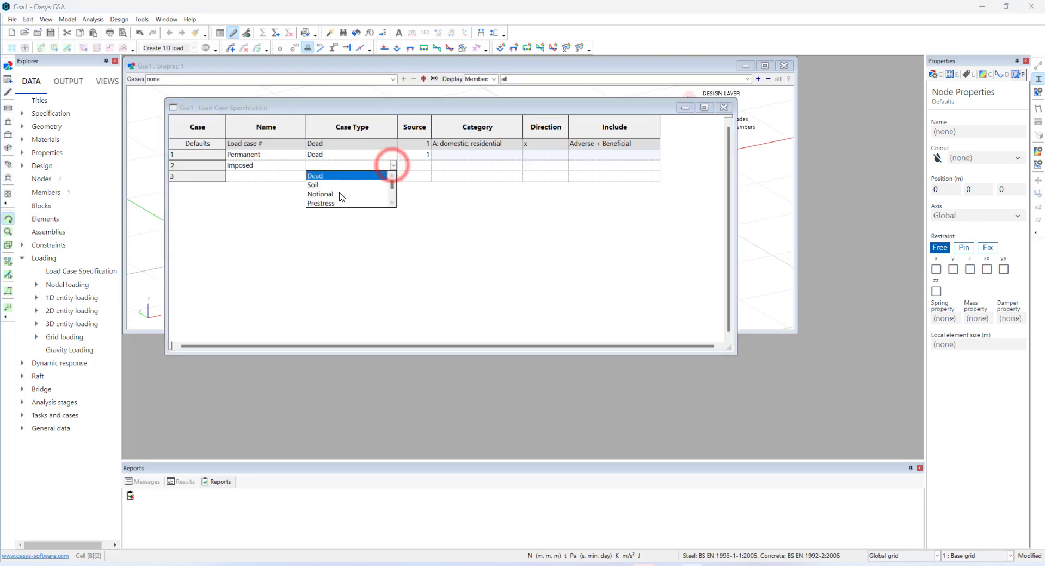
scroll(341, 197, "down", 3)
scroll(323, 197, "up", 3)
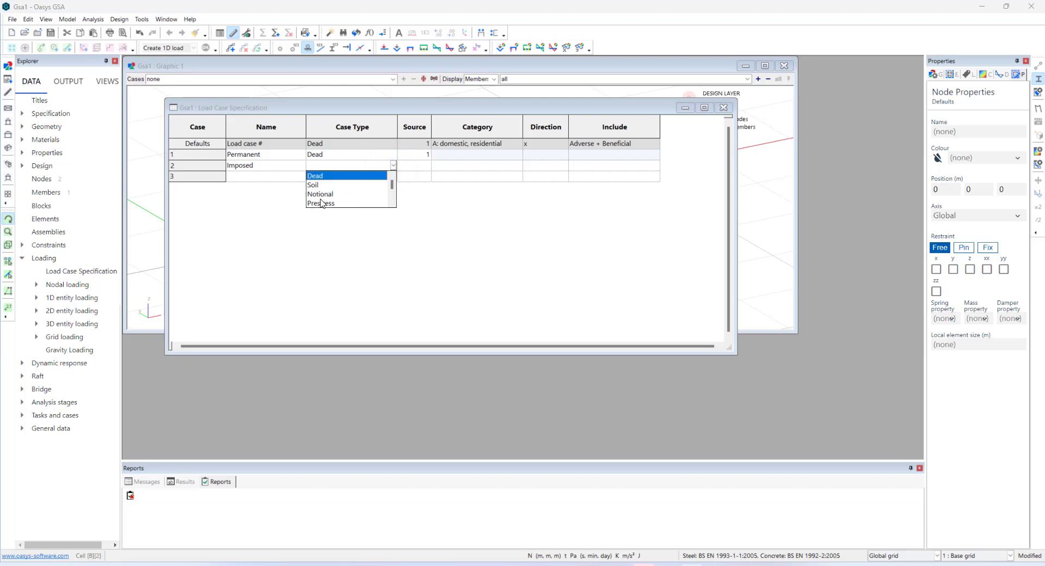
left_click(323, 191)
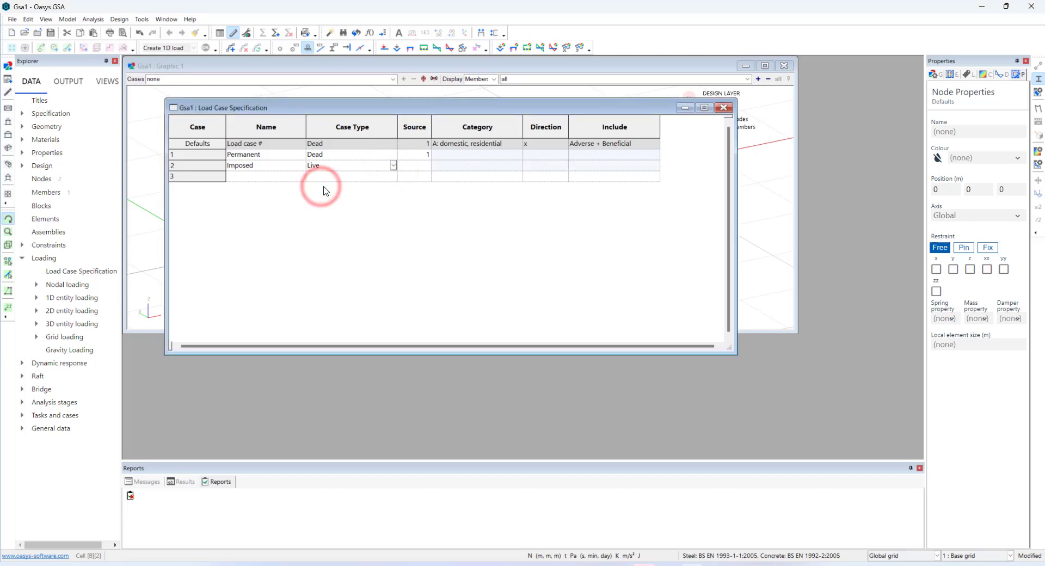
left_click(446, 170)
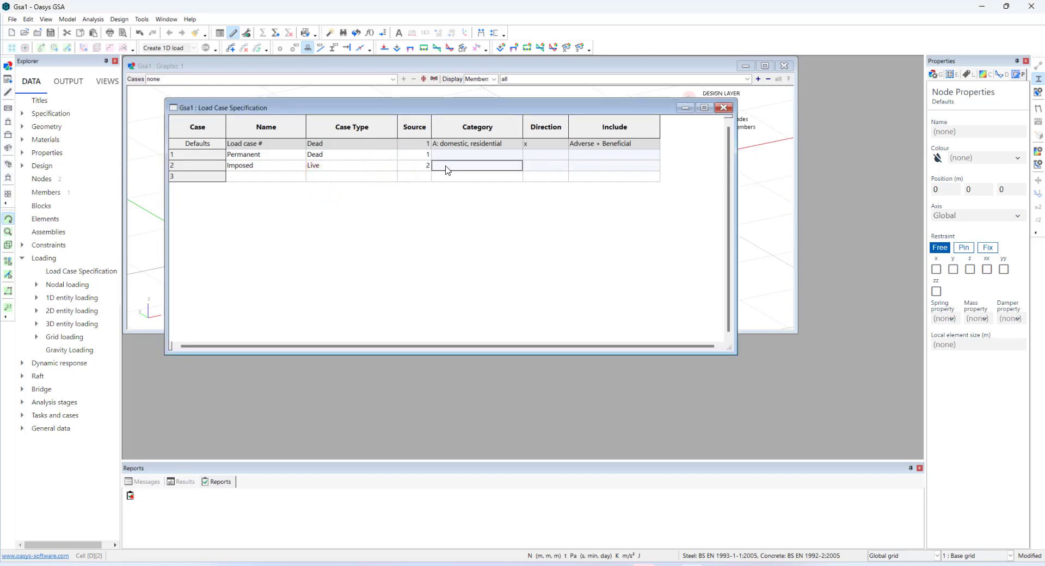
left_click(724, 109)
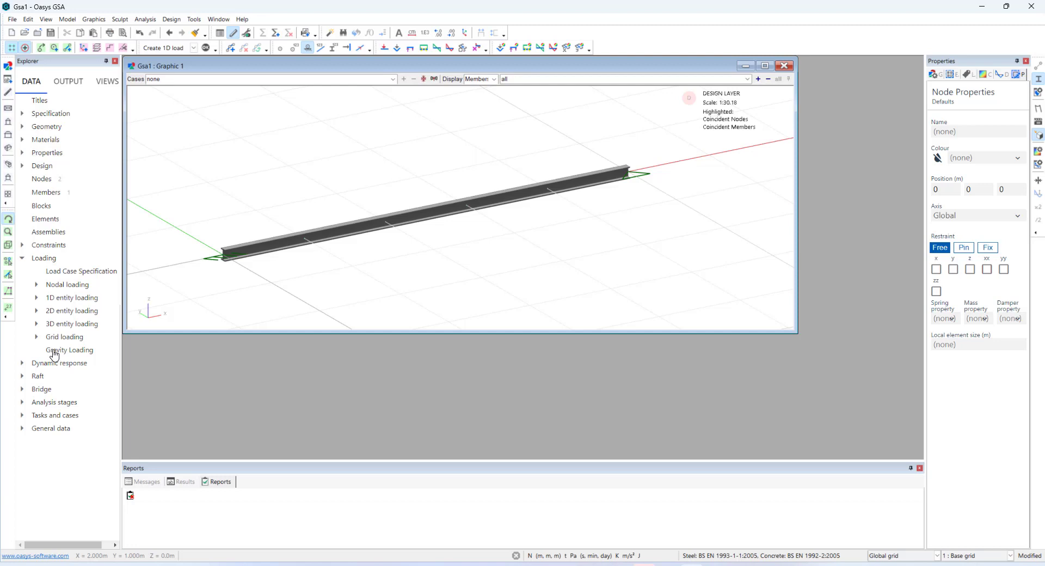
Step: Apply z gravity factor −1 to all members in case Permanent, then open Beam Loads
double_click(54, 352)
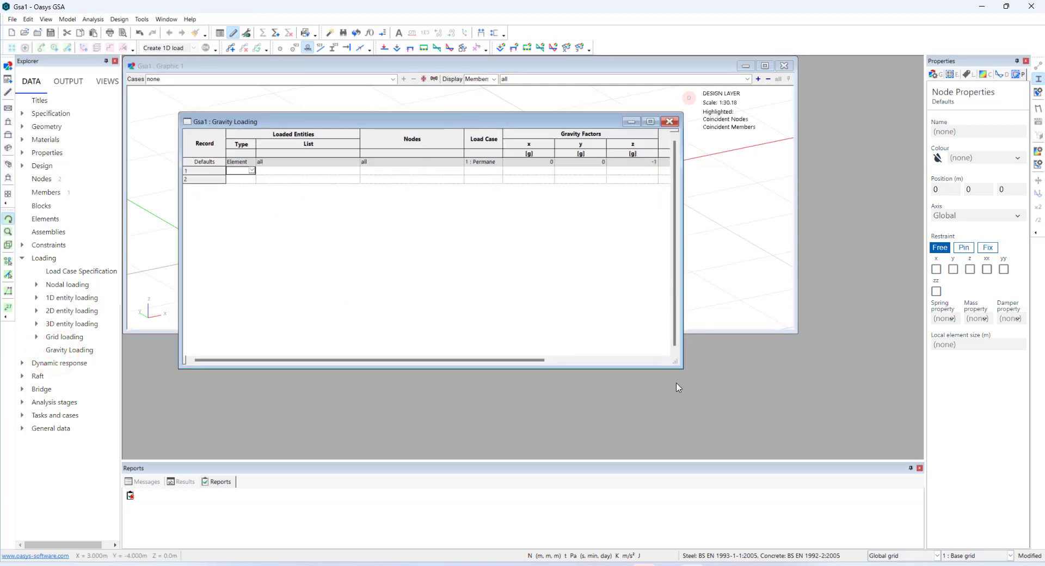
left_click(678, 366)
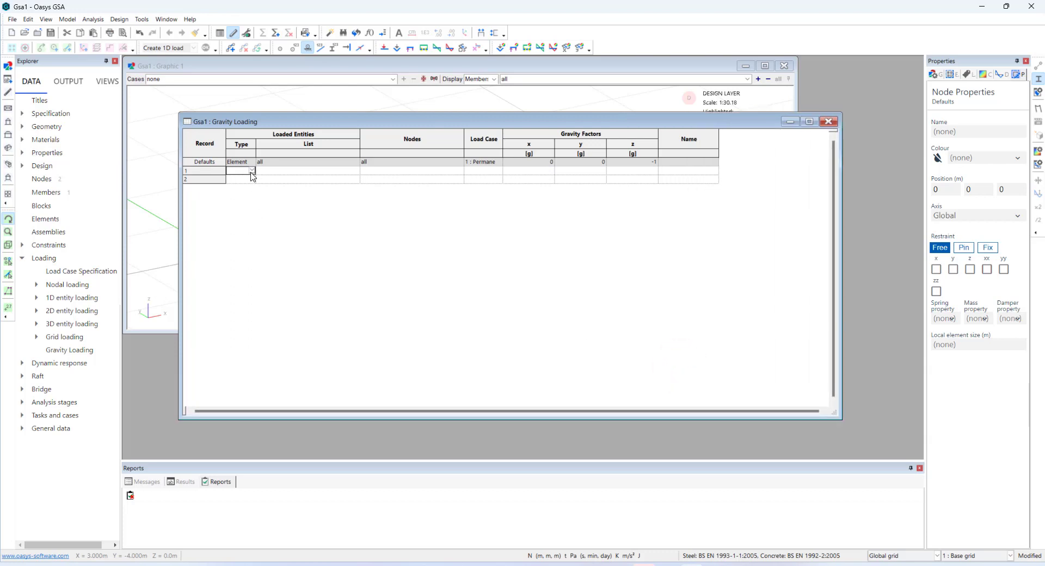
left_click(252, 171)
left_click(237, 178)
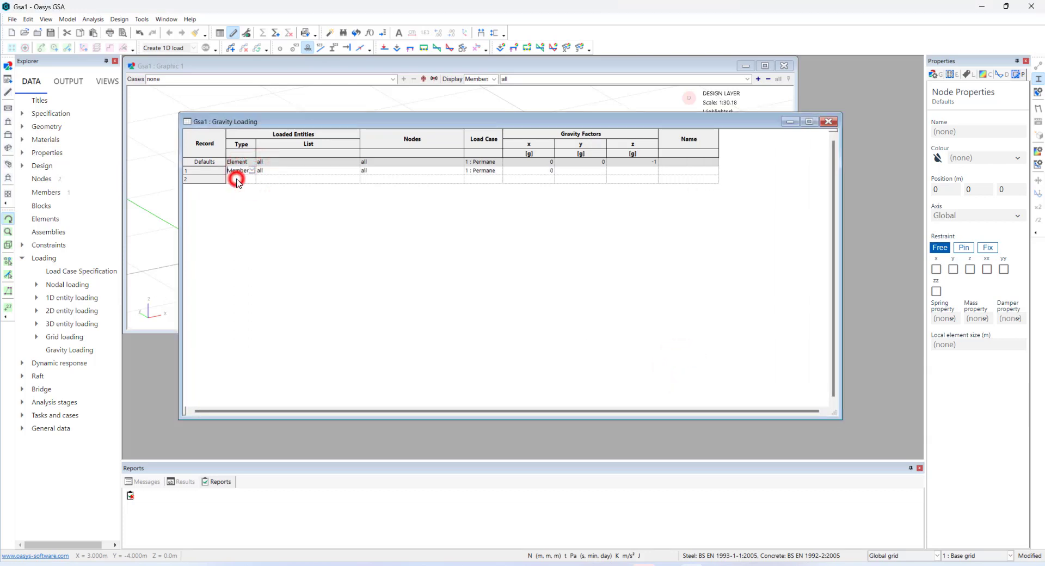
left_click(281, 173)
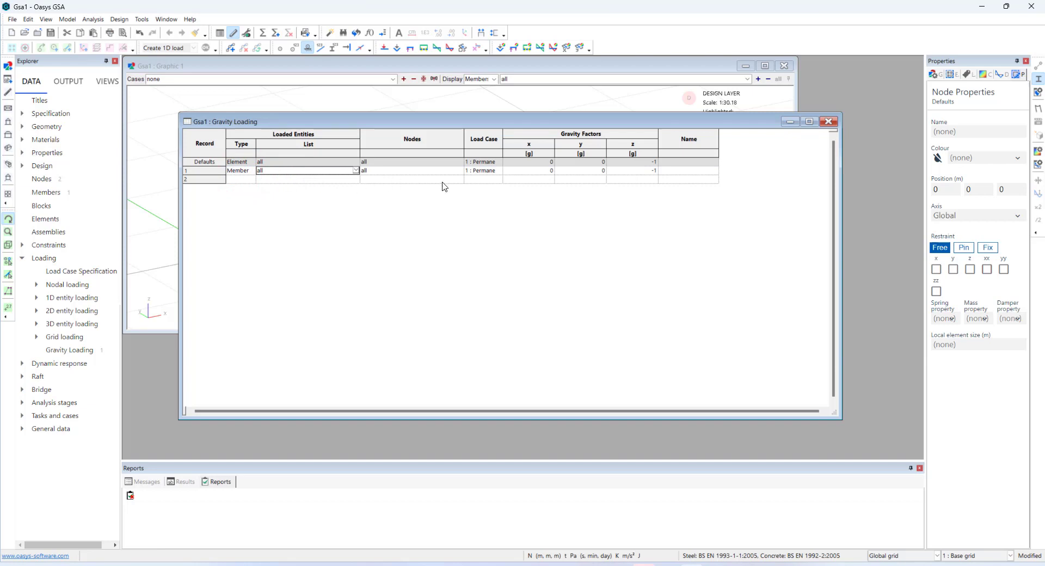
left_click_drag(503, 141, 521, 141)
left_click(648, 170)
left_click(828, 122)
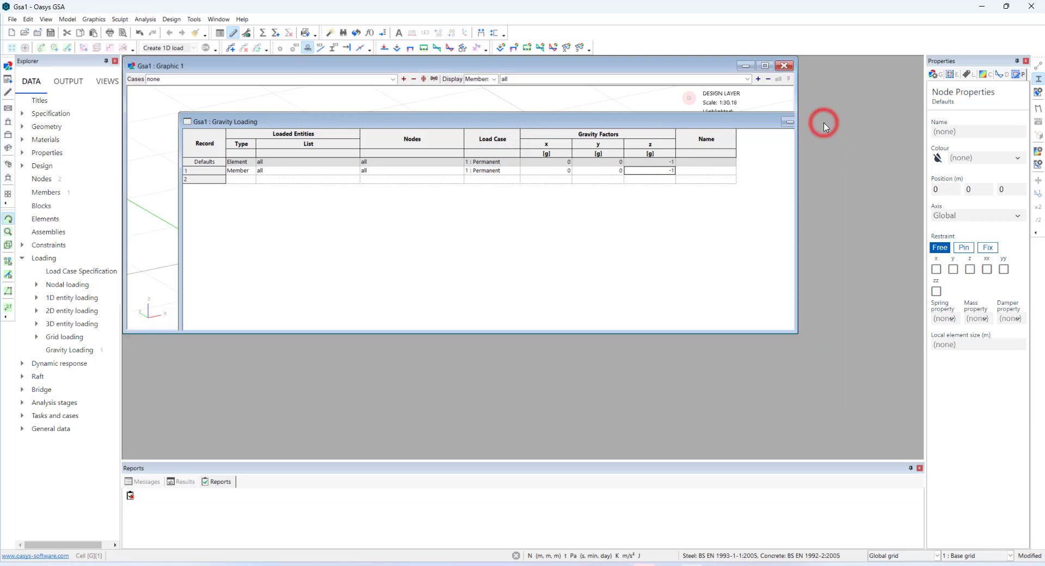
double_click(72, 298)
double_click(78, 311)
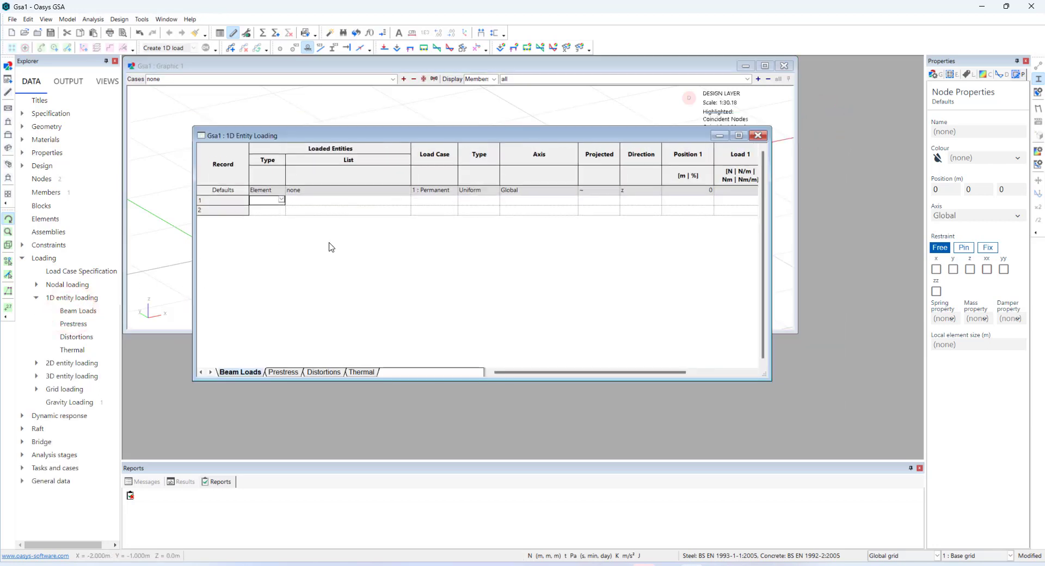
Step: Set beam load record 1 as a Member load on member 1
left_click(481, 34)
left_click(281, 201)
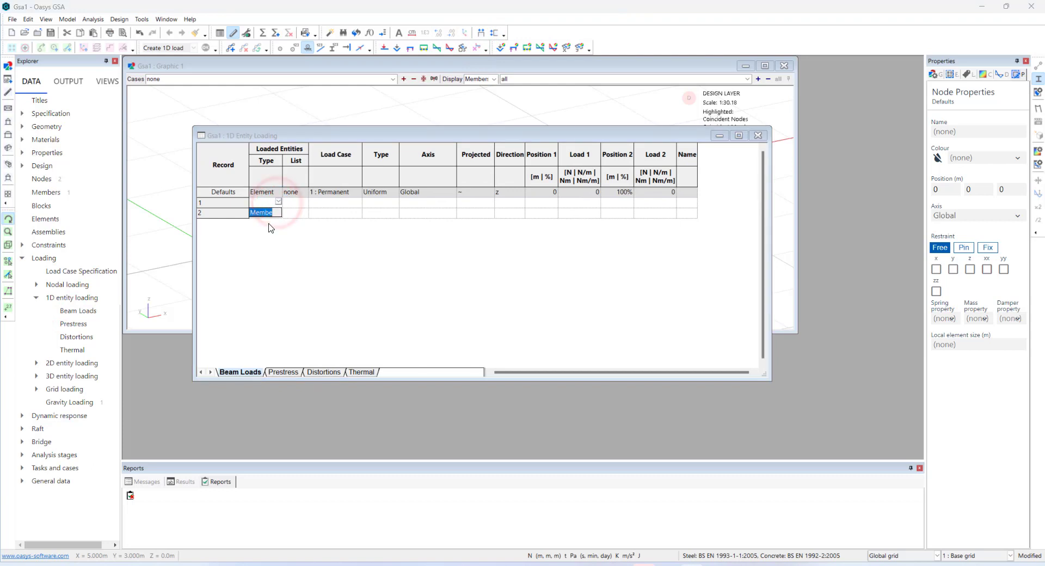
left_click(271, 213)
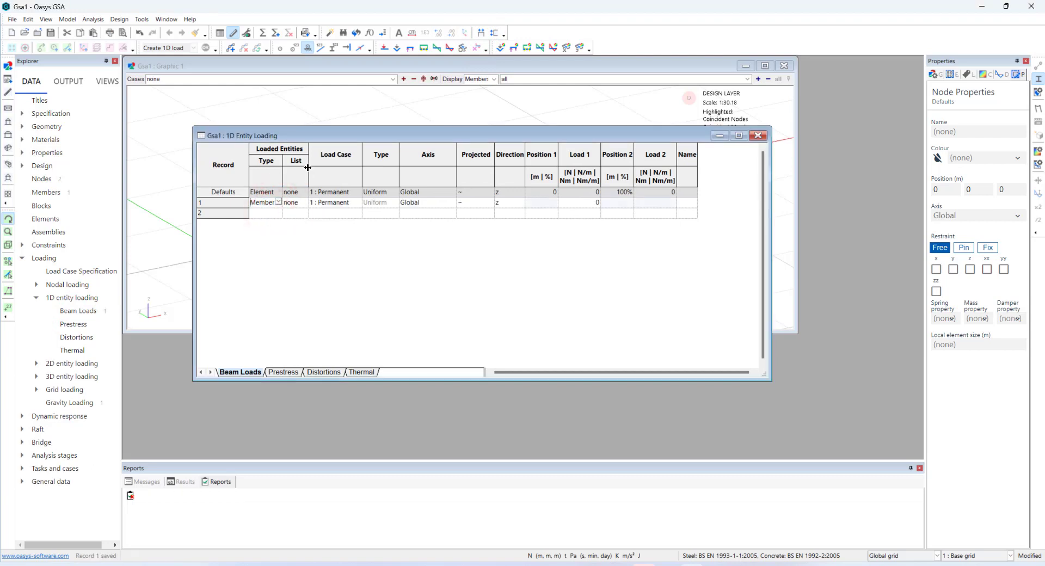
left_click_drag(309, 168, 339, 170)
left_click(325, 204)
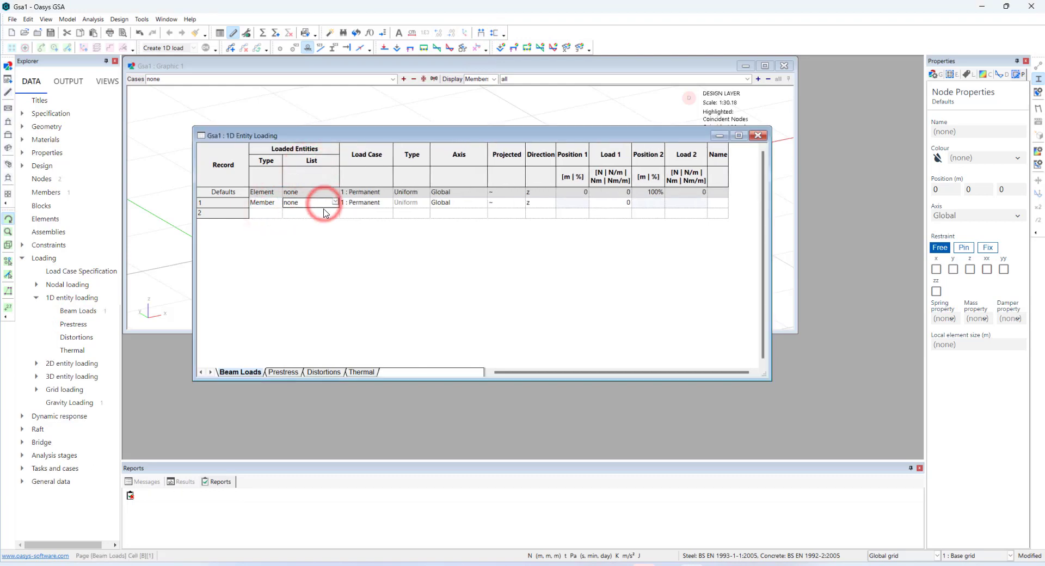
type("1")
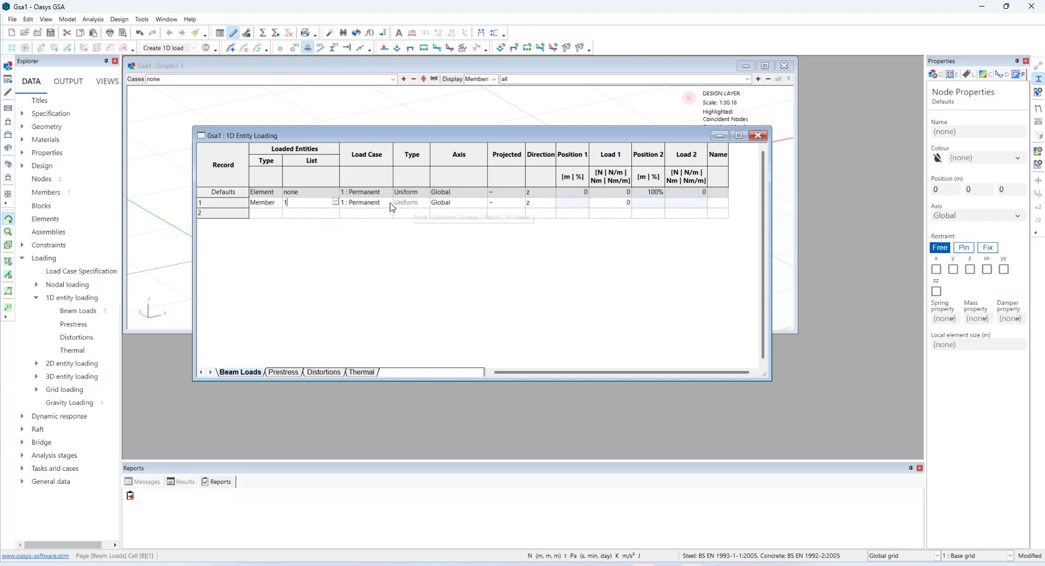
Step: Assign beam load 1 to case 2 Imposed with a −1000 N/m z load
left_click_drag(384, 205, 368, 221)
type("2")
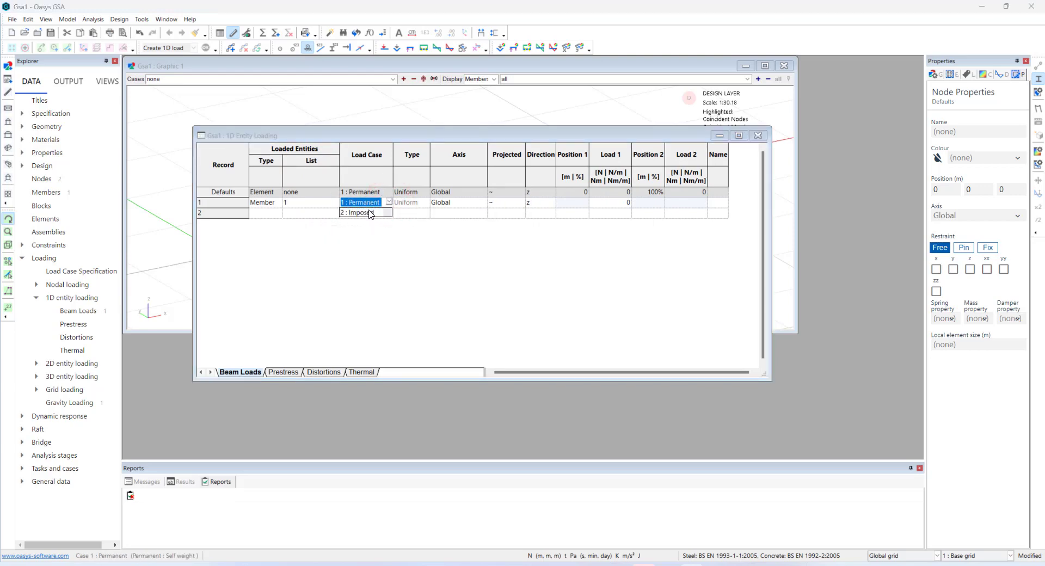
left_click(362, 215)
left_click(467, 207)
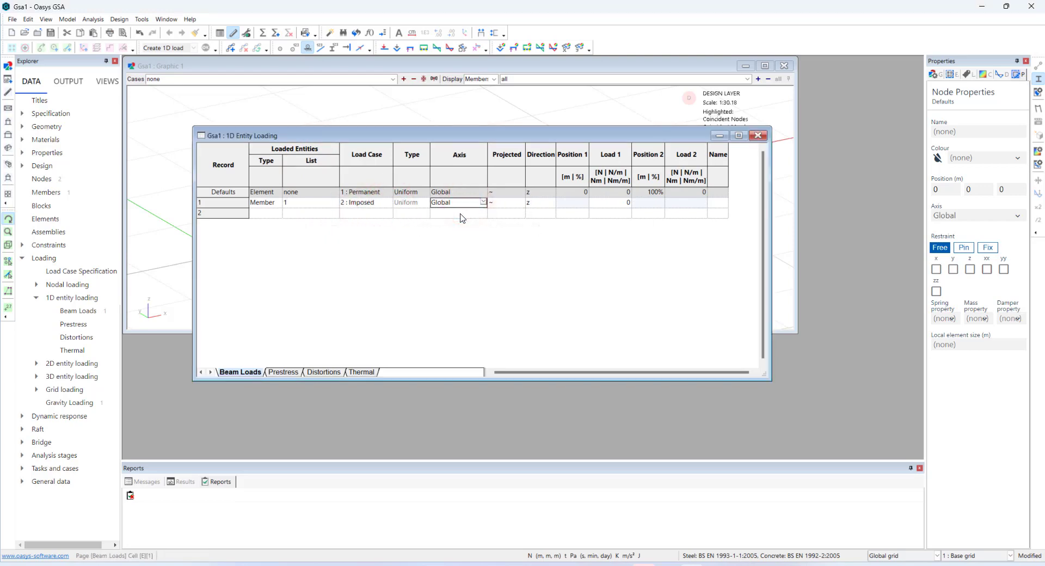
left_click(609, 205)
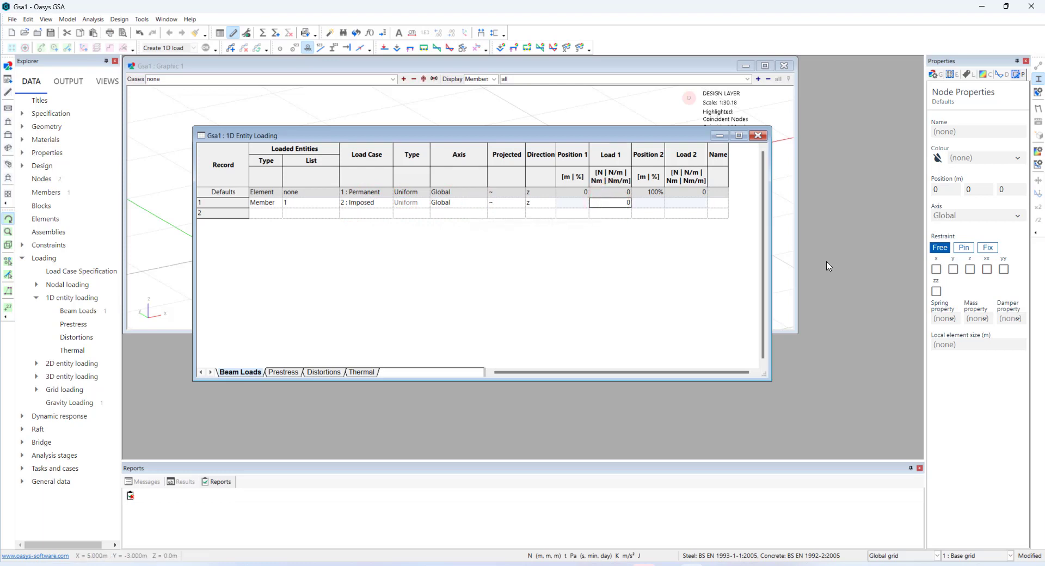
type("-1000")
key("Return")
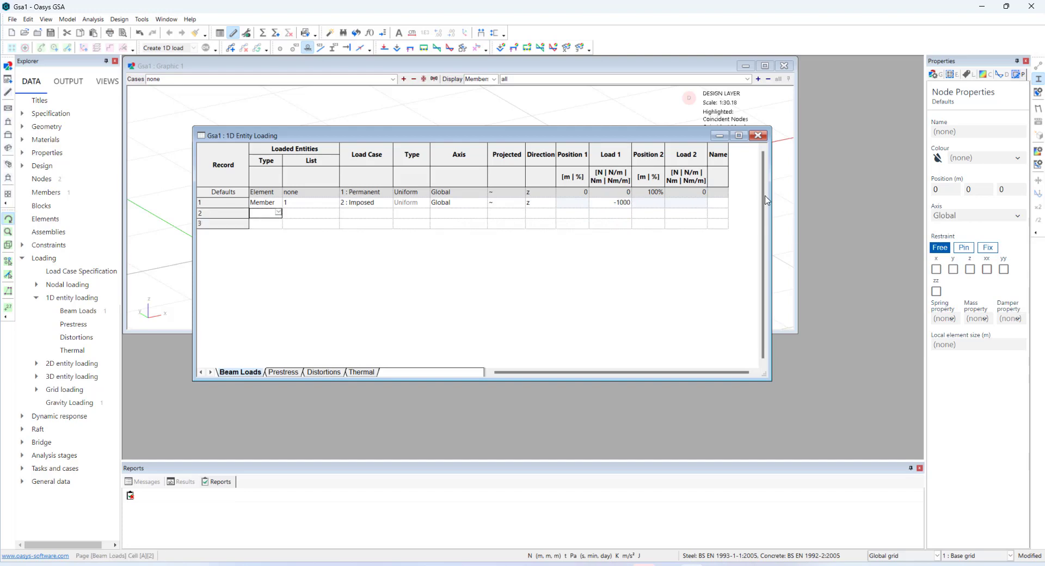
Step: Close the beam loads table and generate analysis elements from all members
left_click(758, 137)
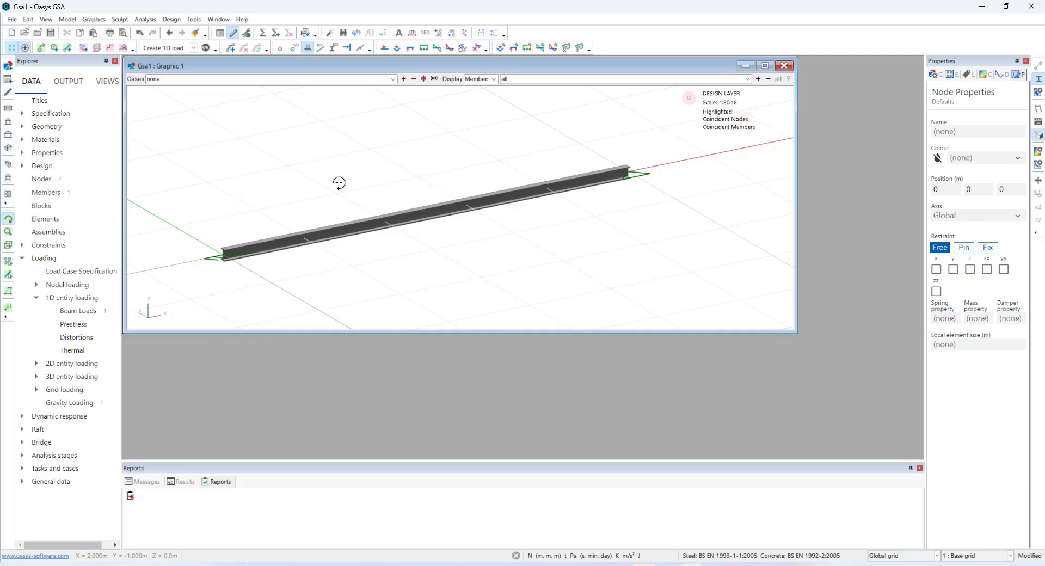
left_click(233, 53)
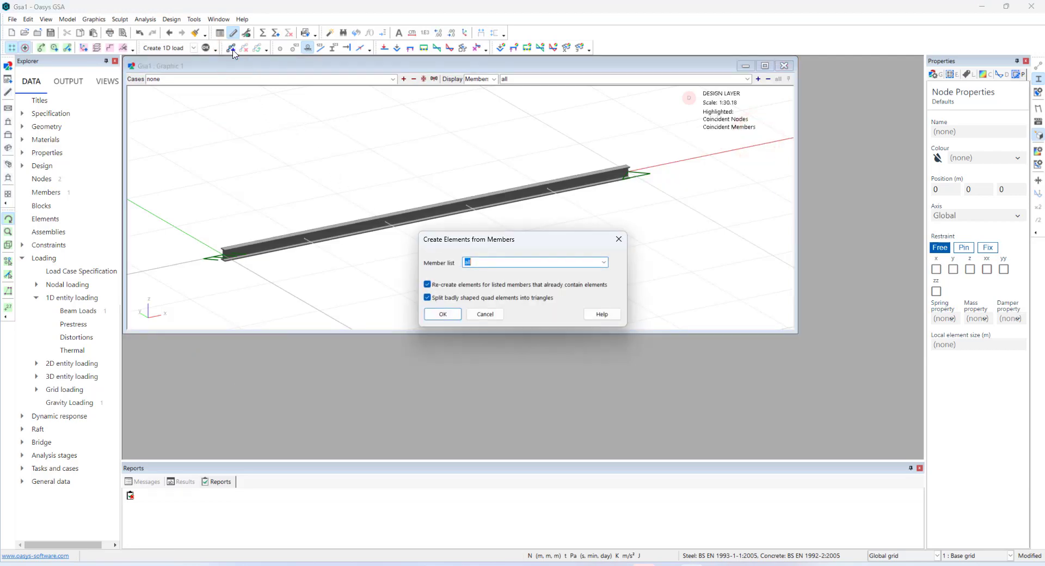
left_click(449, 315)
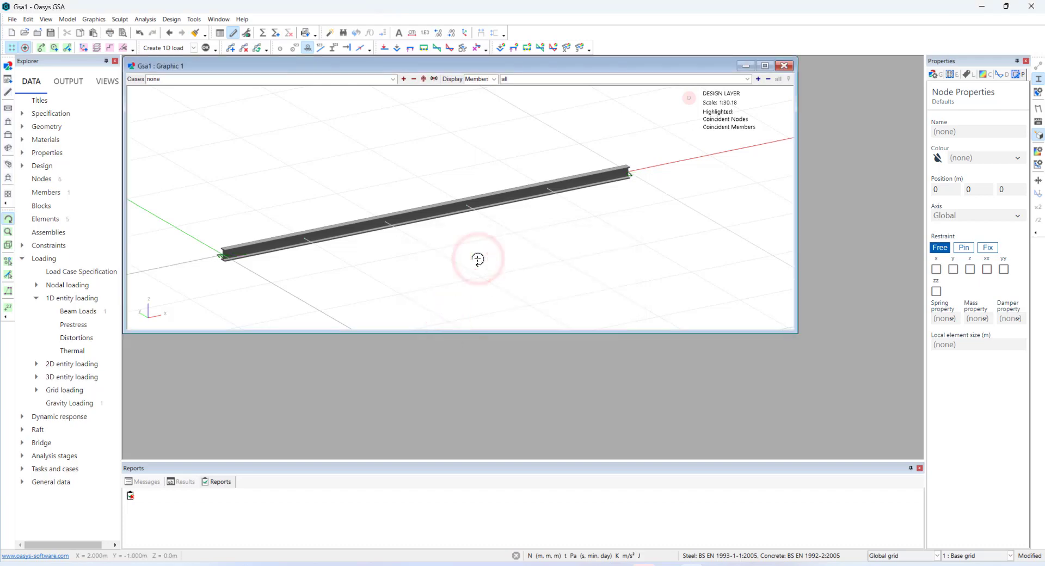
Step: Switch the graphic to the analysis layer and shrink the five beam elements
right_click(499, 253)
left_click(532, 328)
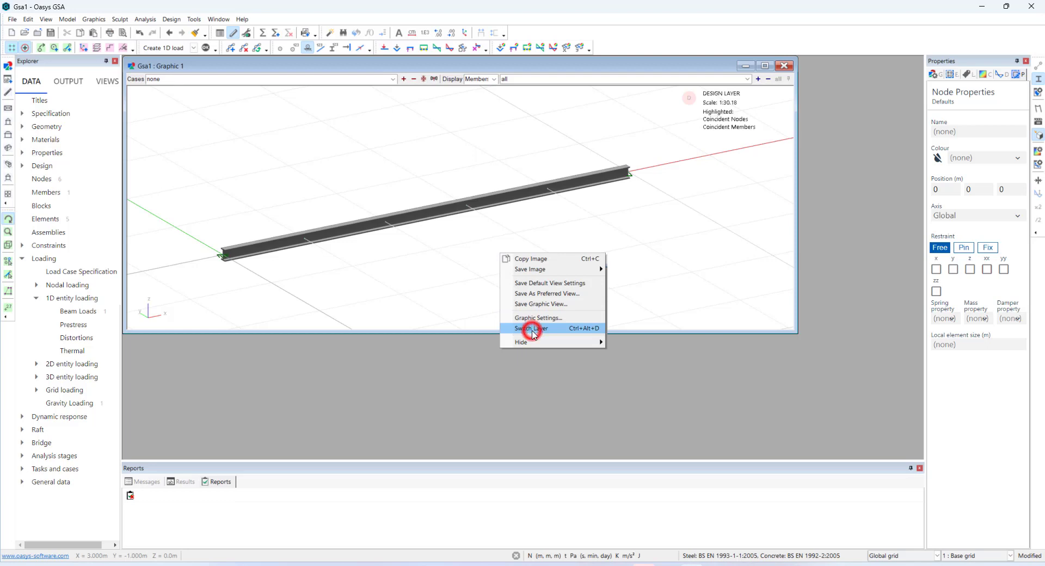
left_click(512, 252)
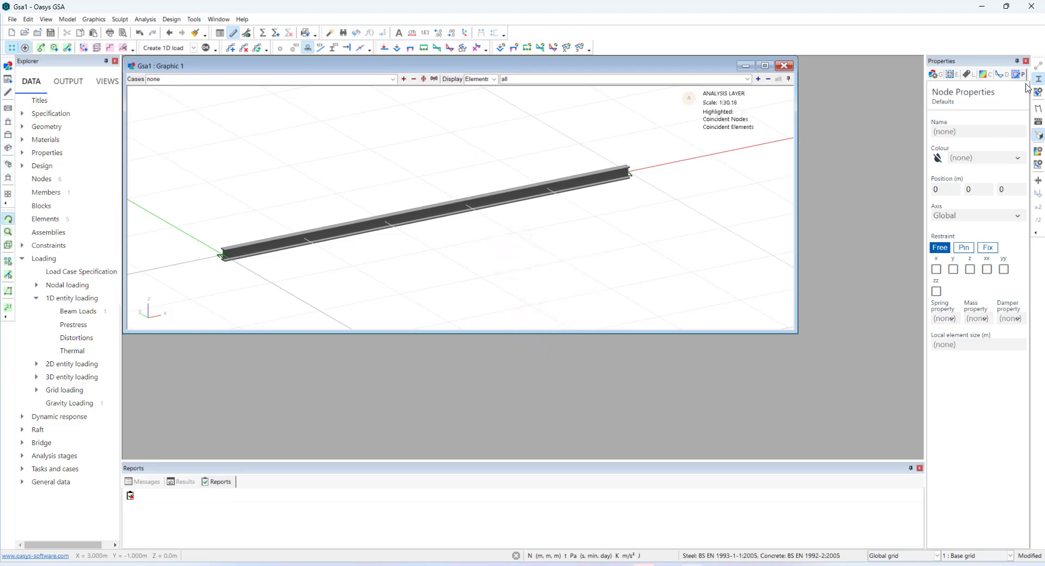
left_click(1039, 65)
left_click(637, 259)
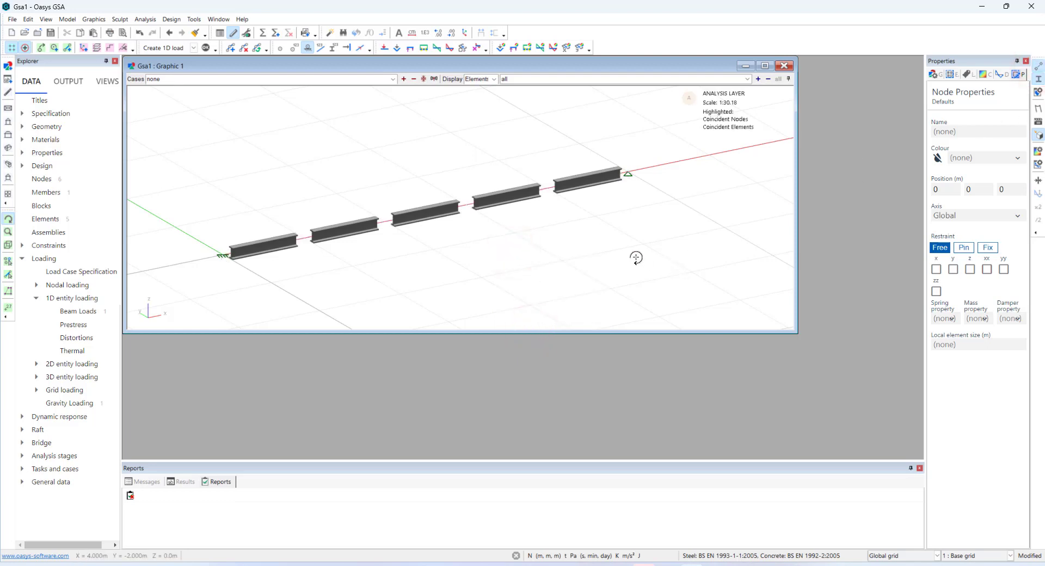
Step: Open a second 3-D graphic view showing load diagrams for case L2 : Imposed
left_click(8, 66)
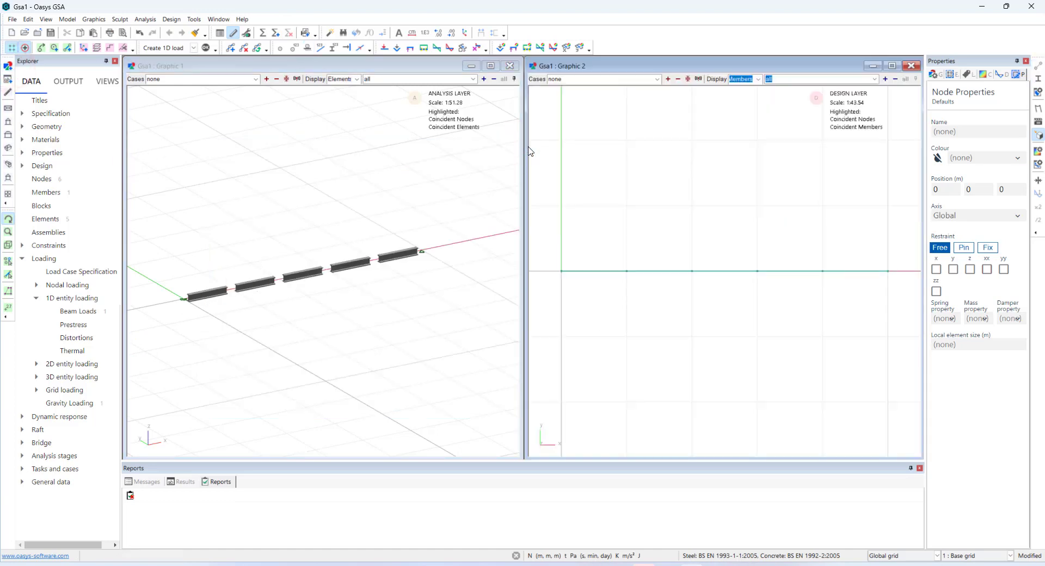
left_click_drag(730, 257, 772, 200)
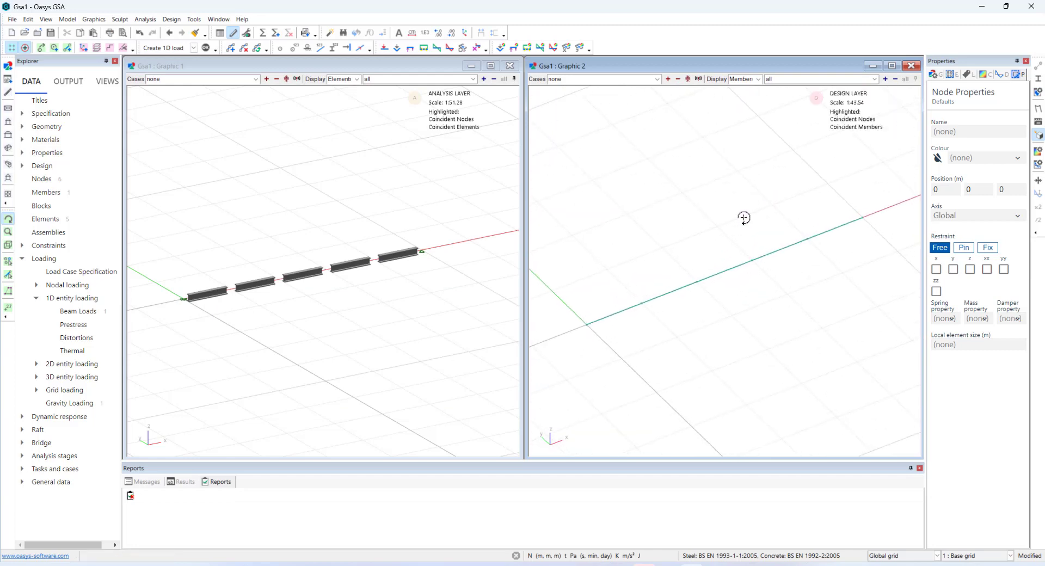
left_click(668, 79)
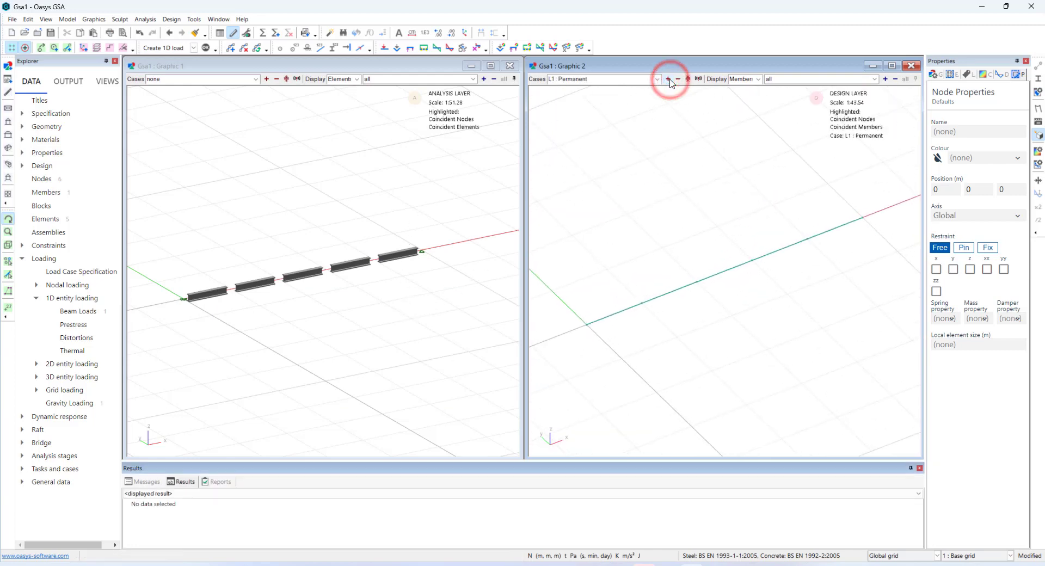
left_click(385, 48)
left_click_drag(714, 284, 712, 276)
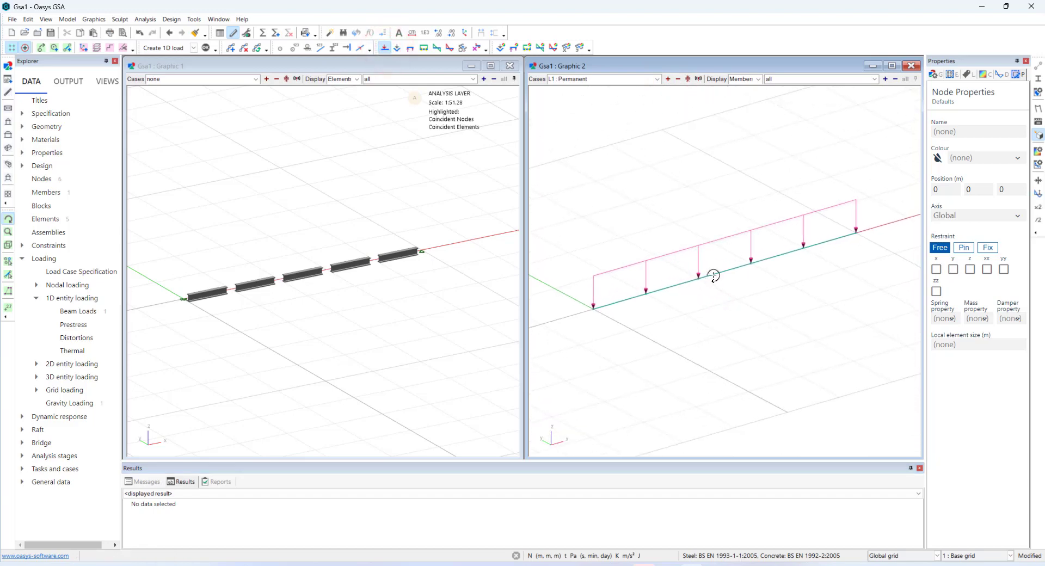
left_click_drag(661, 200, 662, 201)
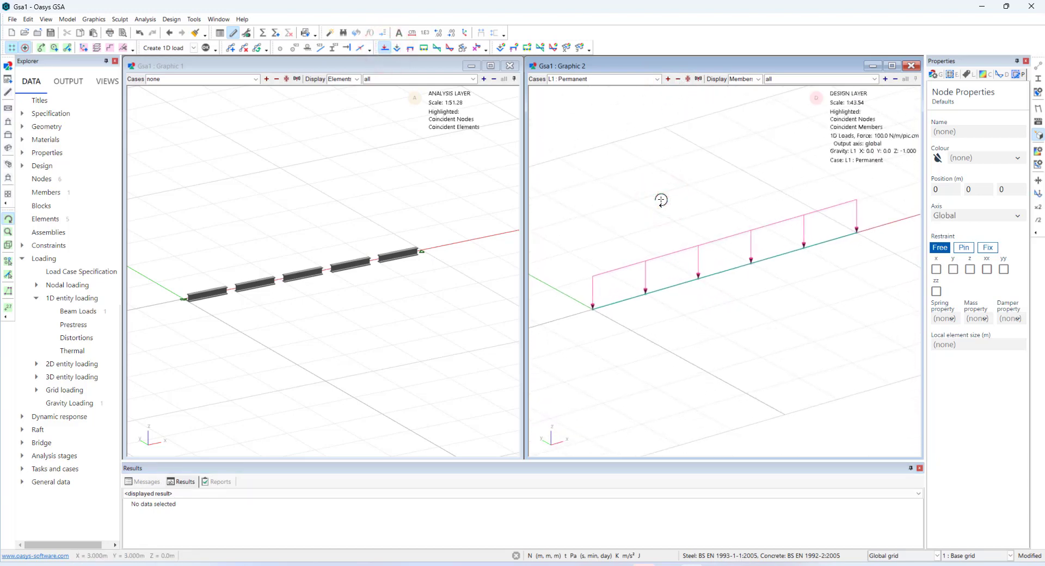
left_click(668, 81)
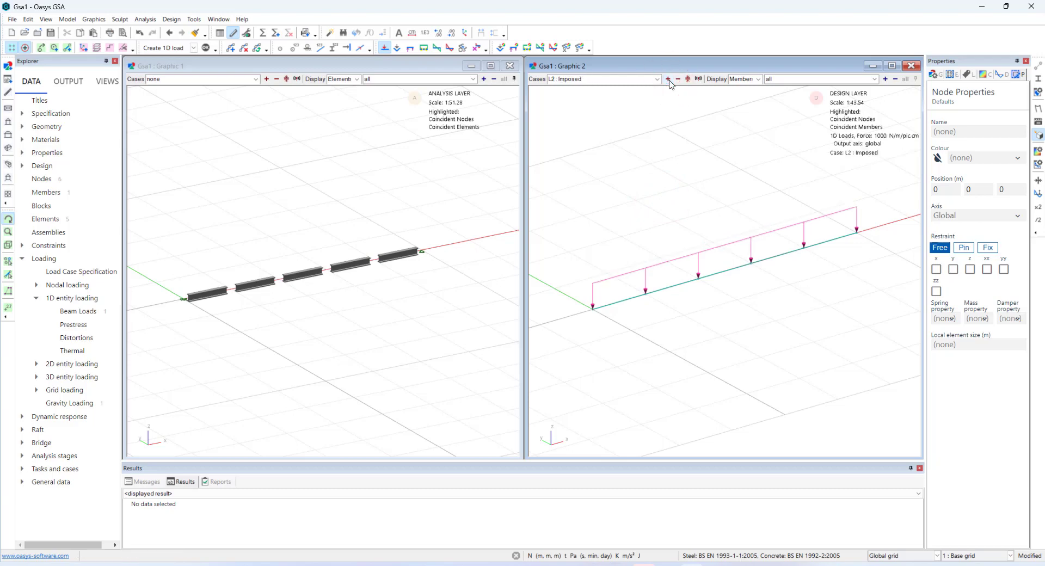
Step: Turn on load diagrams in the first view and step it to L2 : Imposed
left_click(252, 193)
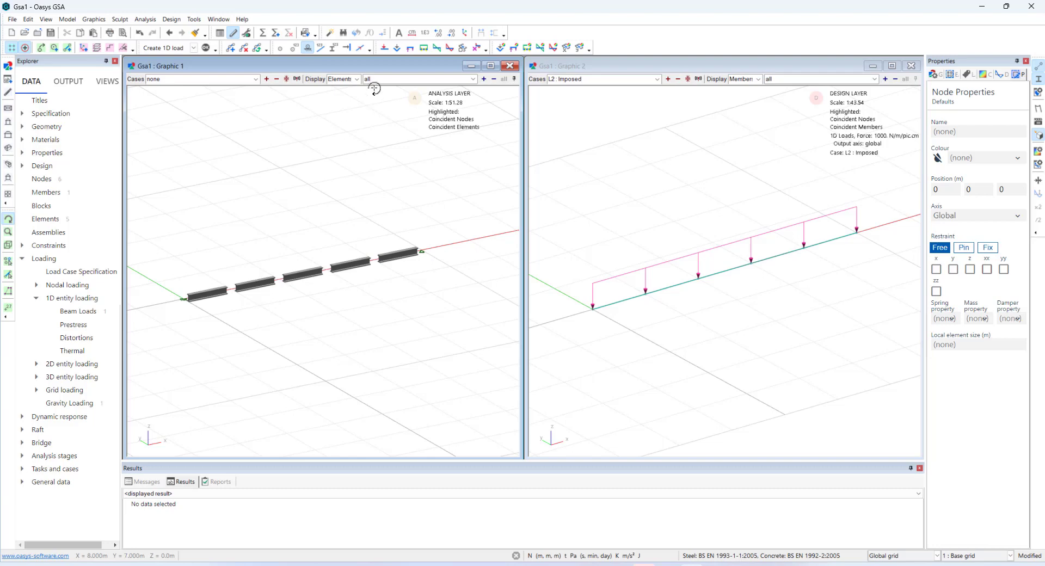
left_click(384, 48)
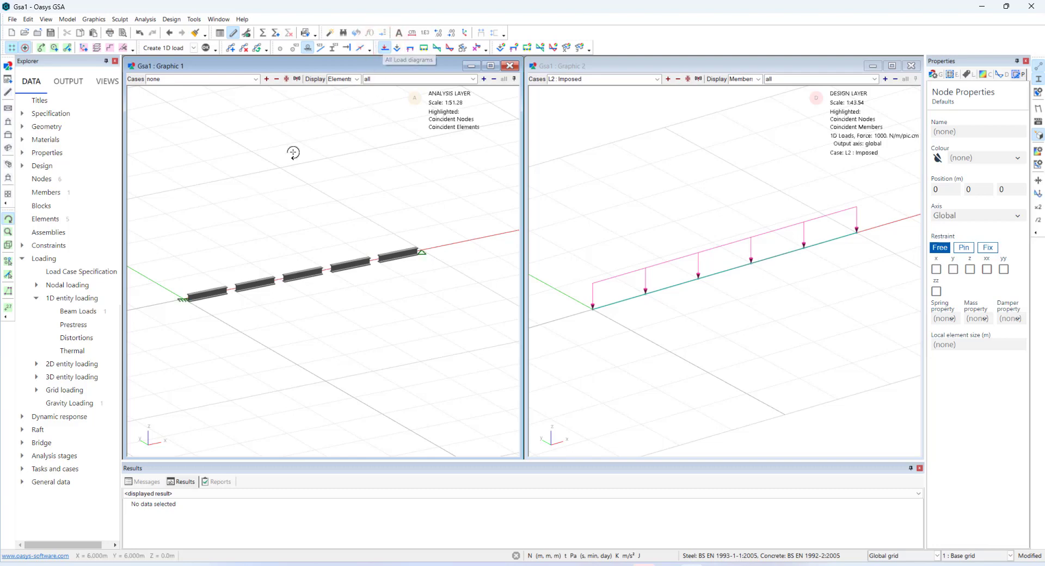
left_click(267, 80)
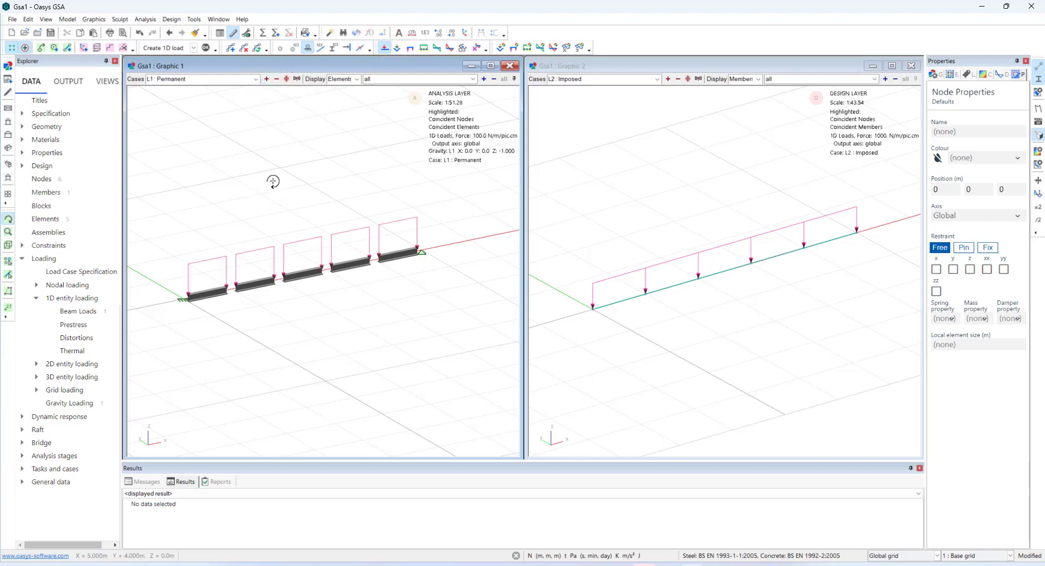
left_click(267, 79)
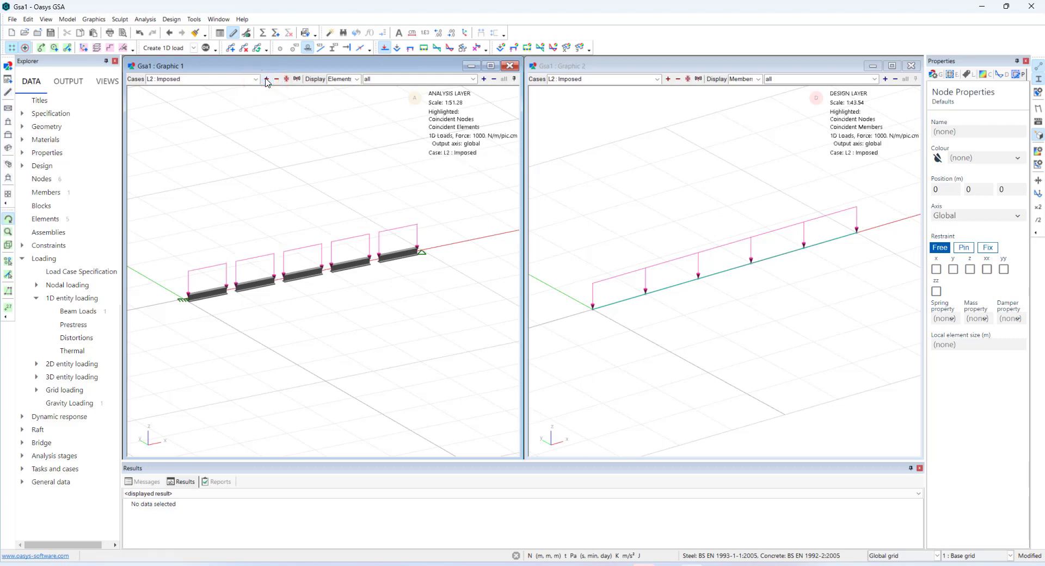
Step: Run Analysis Task 1 with the Σ button, review the report, then close it
left_click(263, 33)
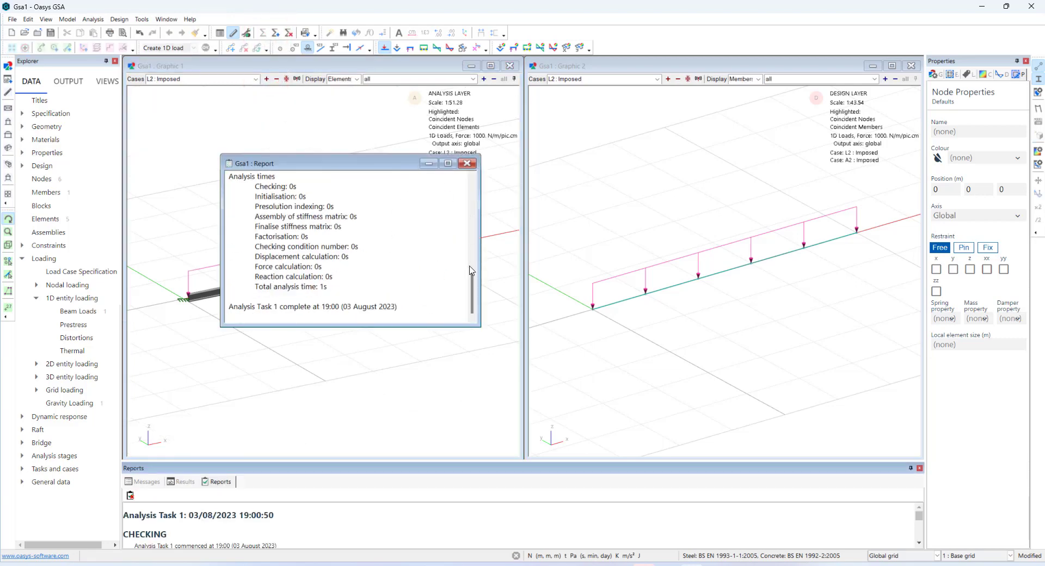
left_click_drag(472, 271, 472, 193)
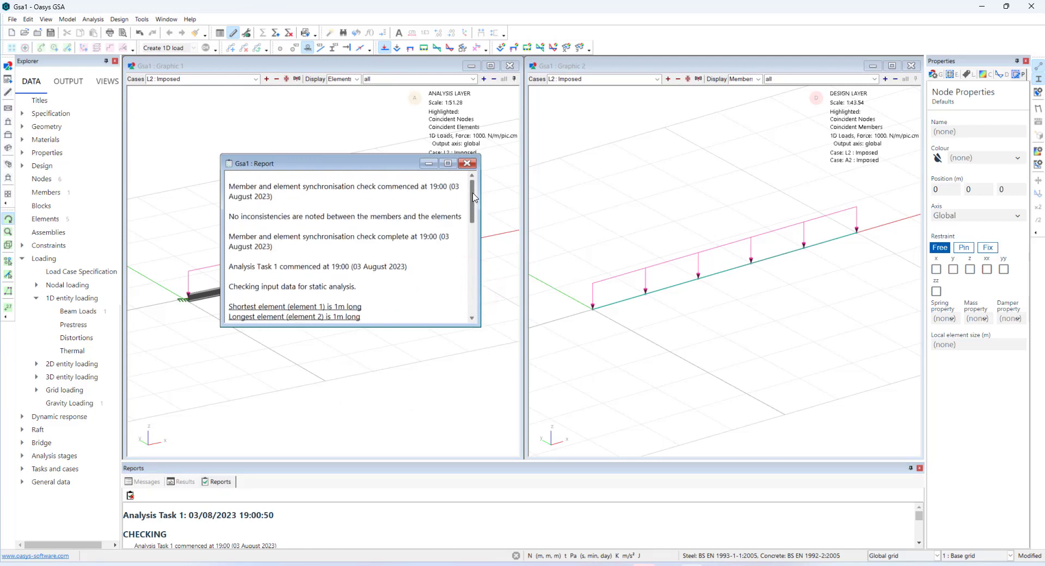
left_click_drag(475, 197, 470, 302)
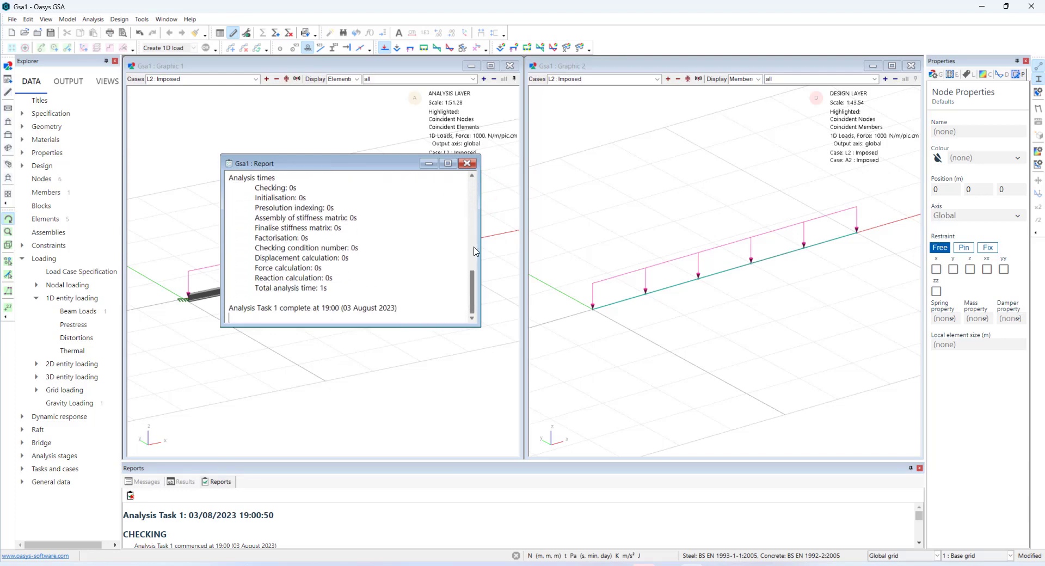
left_click(467, 164)
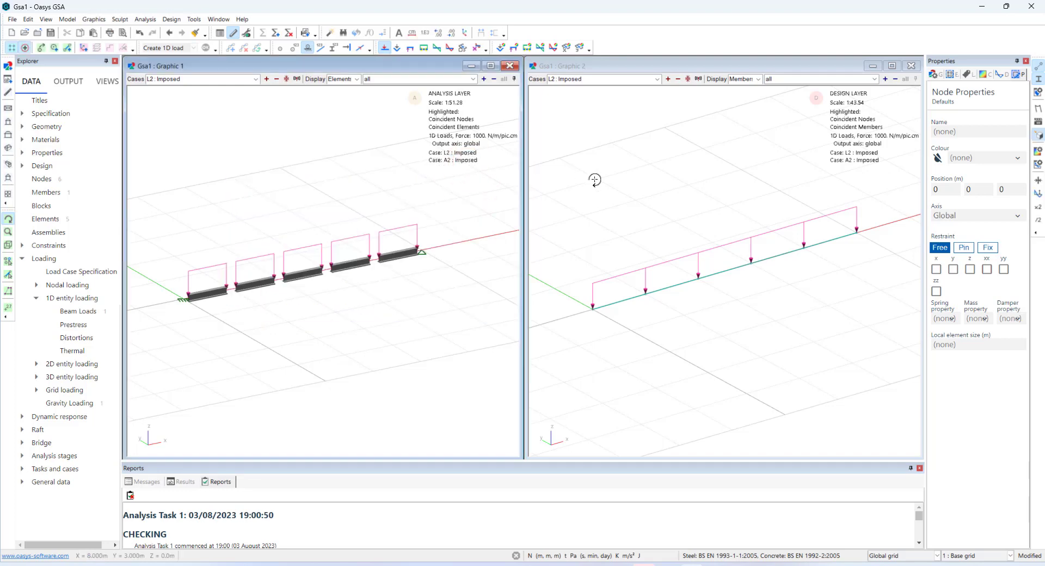
Step: Draw the Moment Myy diagram in the second view with load arrows hidden
left_click(632, 190)
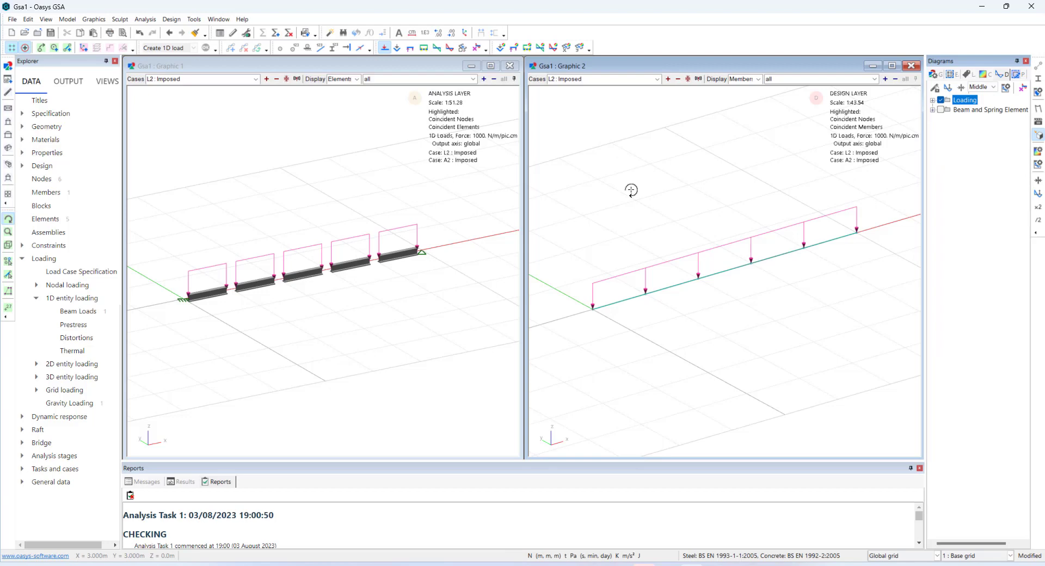
left_click(451, 48)
left_click(385, 48)
left_click_drag(646, 256, 636, 249)
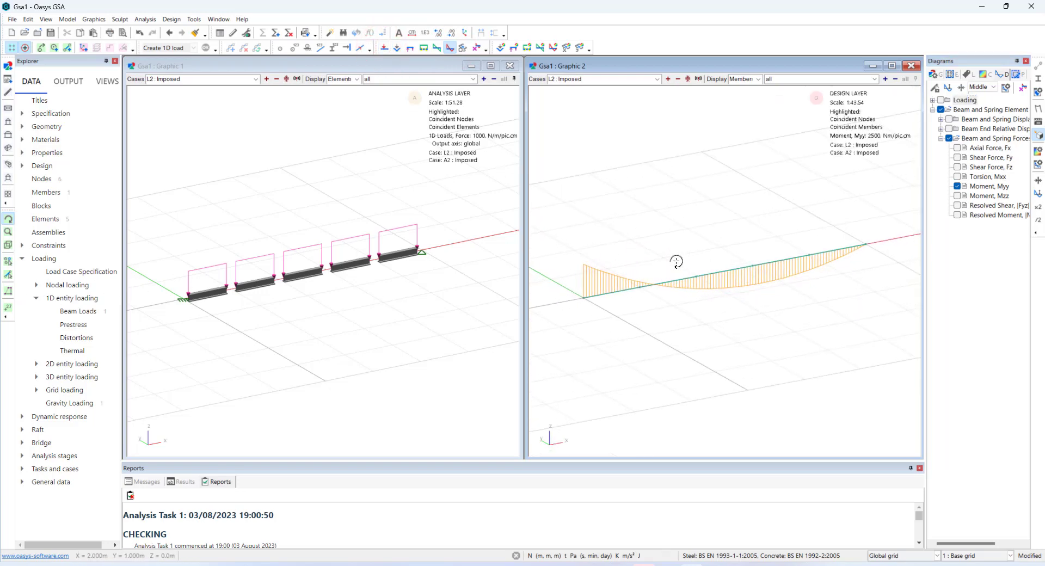
left_click(9, 307)
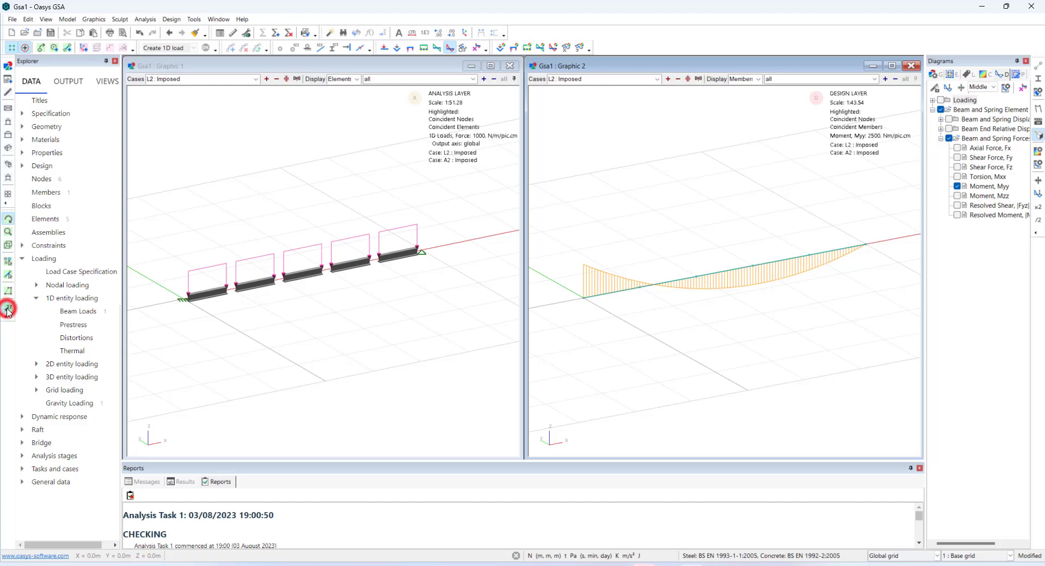
left_click_drag(561, 231, 890, 367)
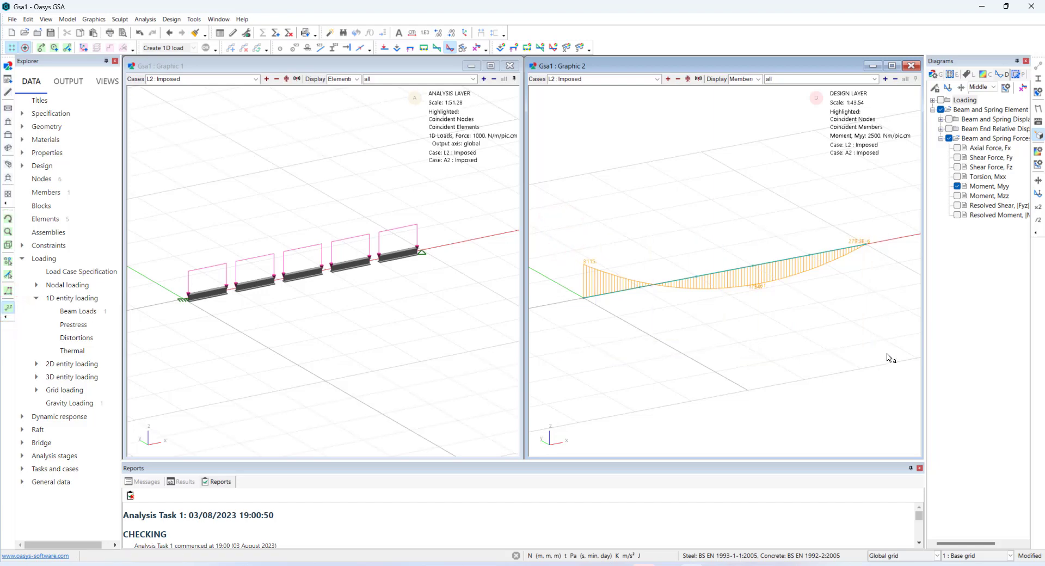
Step: Add Shear Fz, Axial Fx and reaction diagrams, and step to the Permanent case
left_click(438, 48)
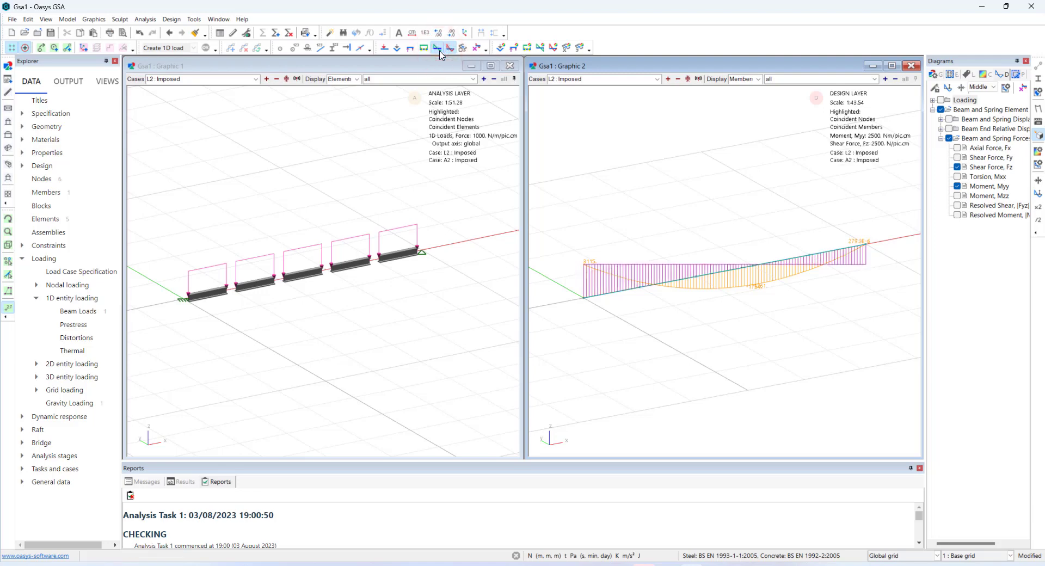
left_click(424, 49)
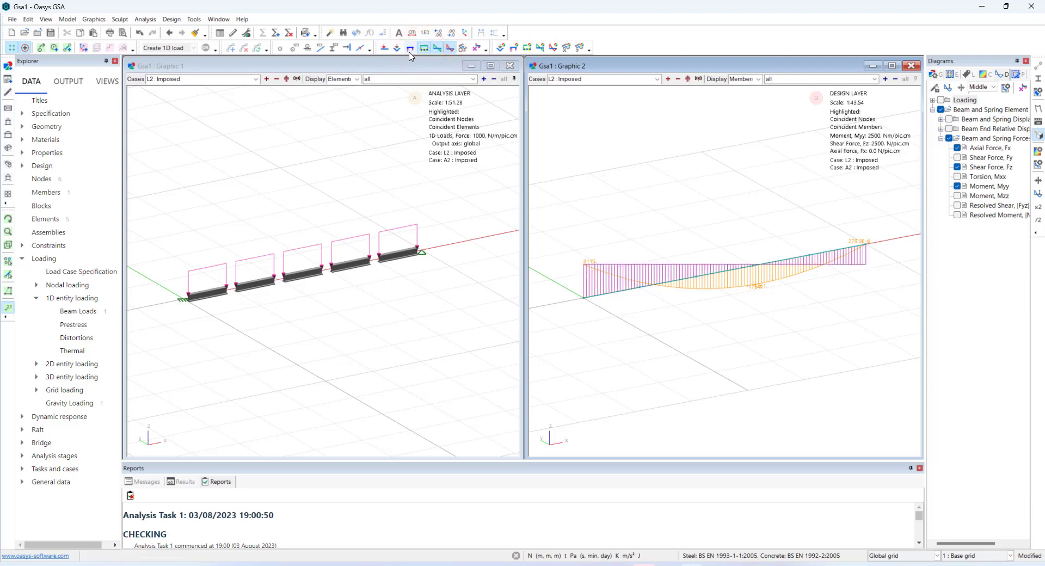
left_click(410, 51)
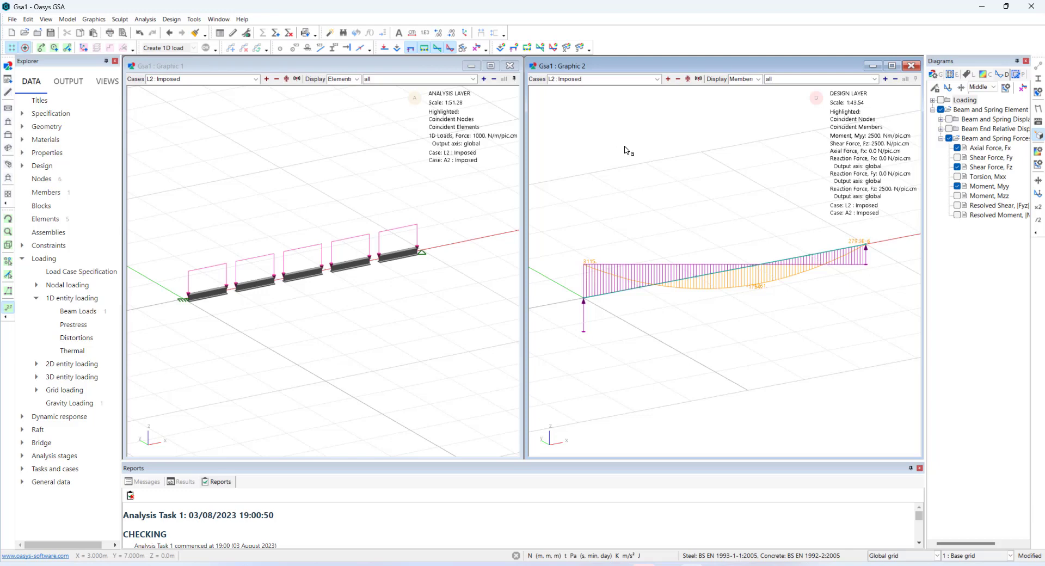
left_click(678, 80)
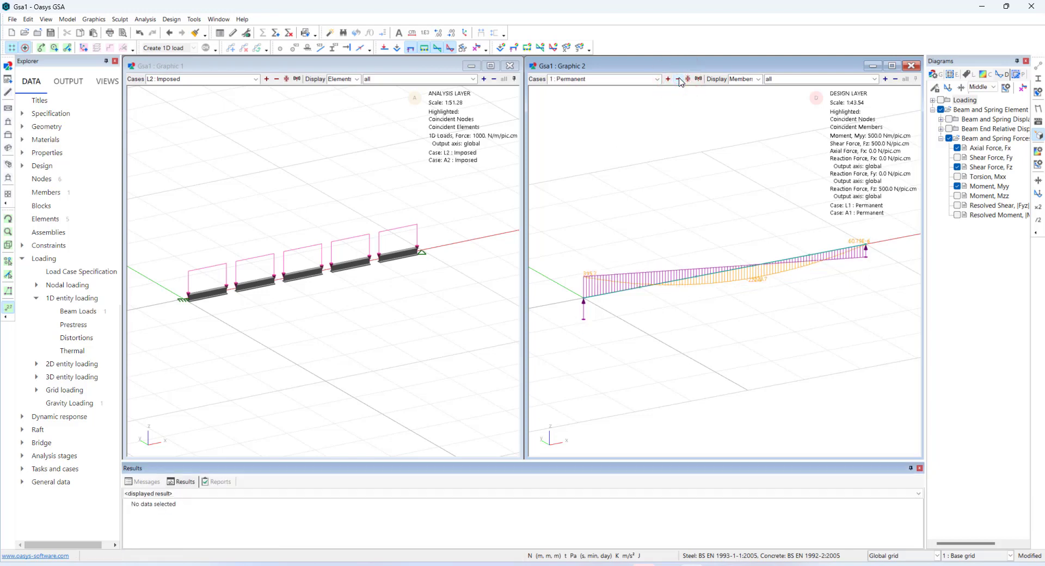
Step: Create Combination case 1 with description 1.54A1 + 1.8A2 in the Combination Cases table
left_click(40, 469)
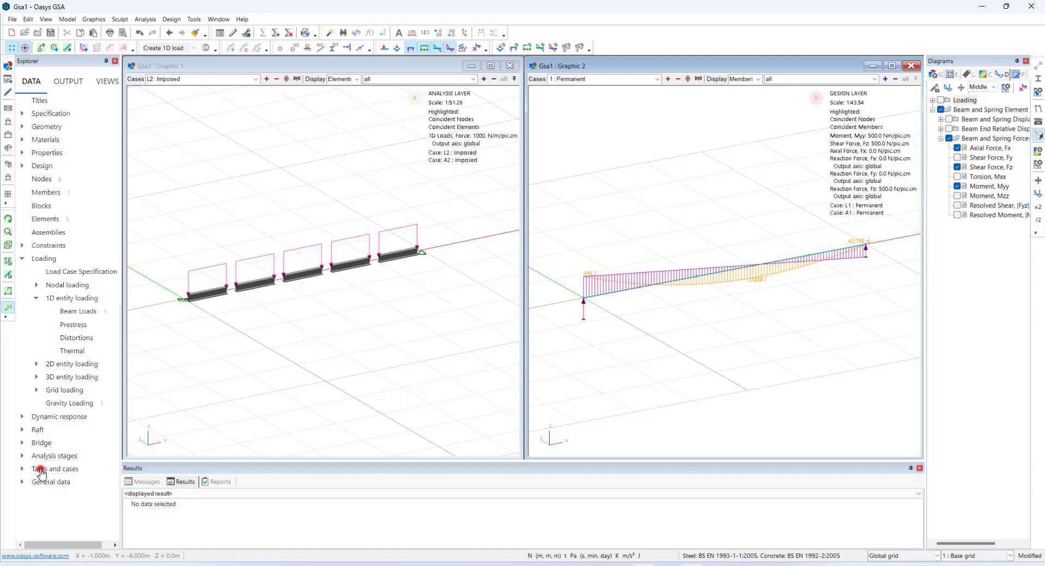
left_click(40, 470)
double_click(74, 495)
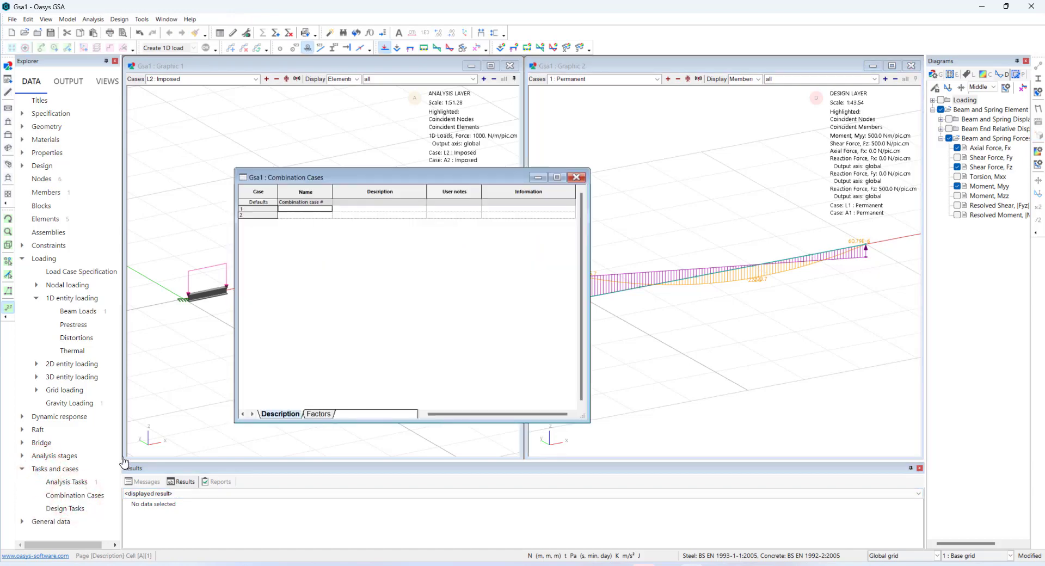
key("Tab")
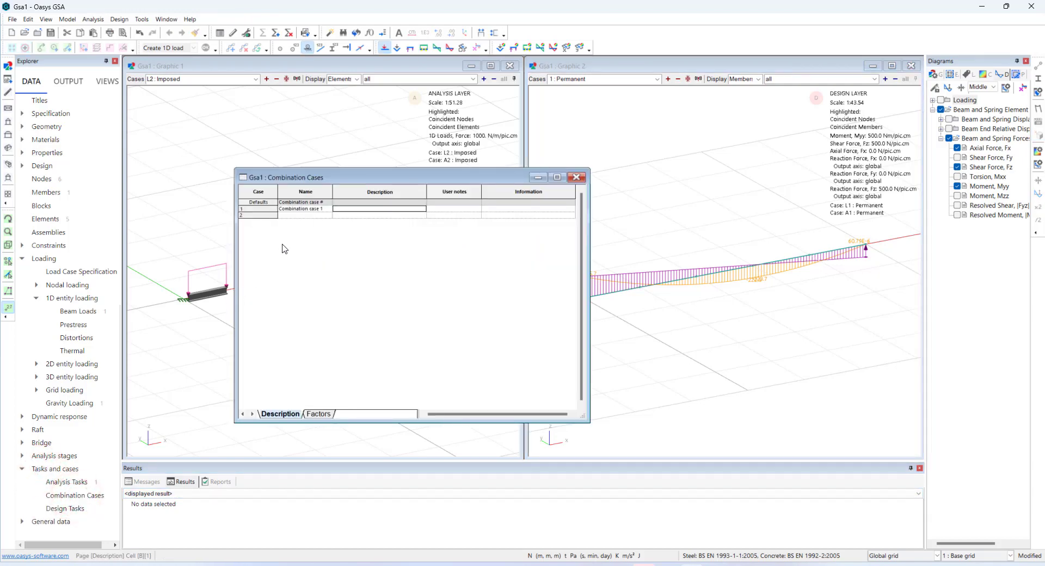
type("1.54a1+1.8a2")
key("Return")
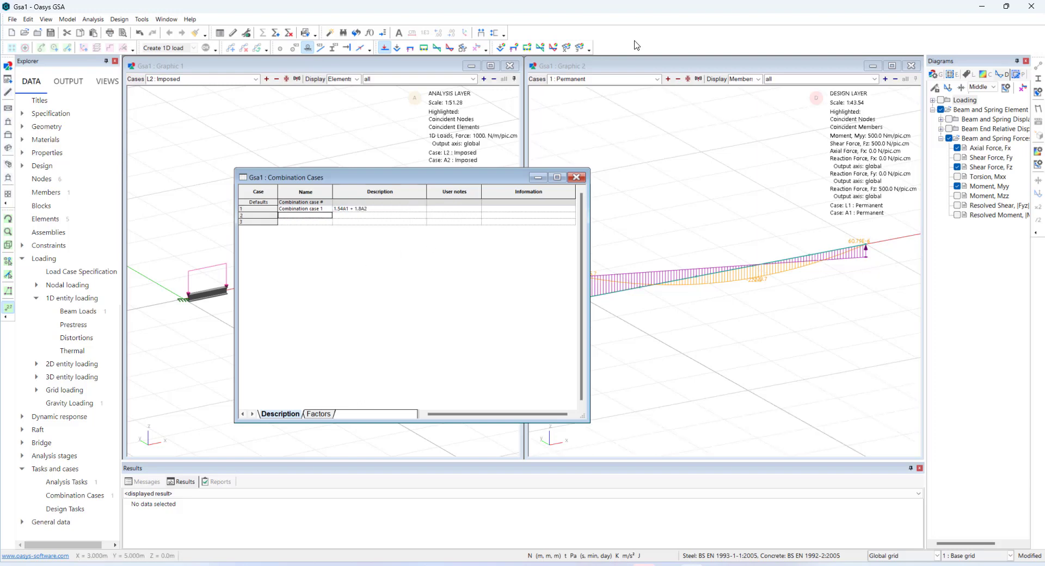
Step: Show Combination case C1 in the second view and close the combination table
left_click(644, 67)
left_click(659, 80)
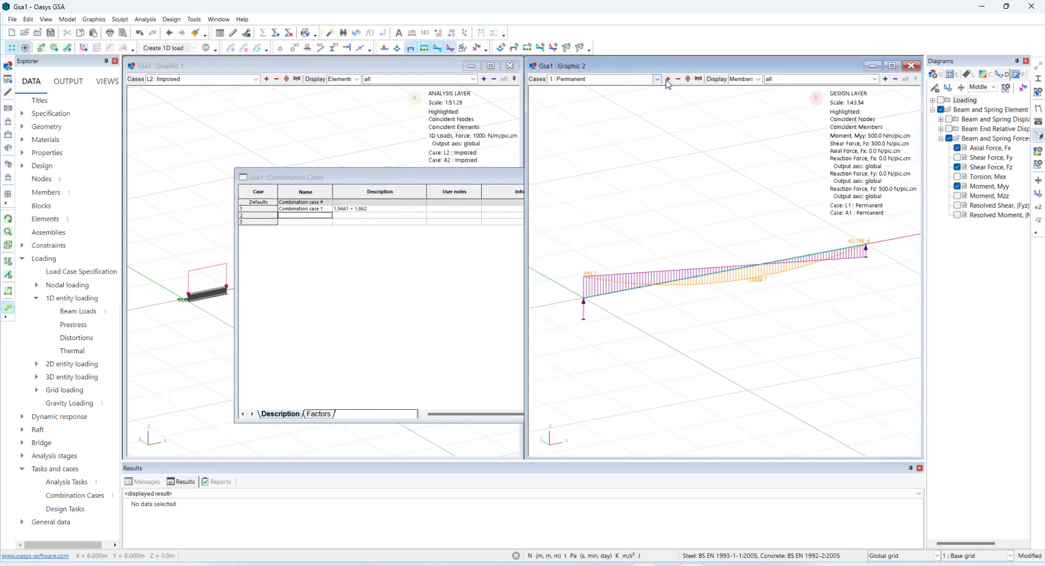
left_click(626, 104)
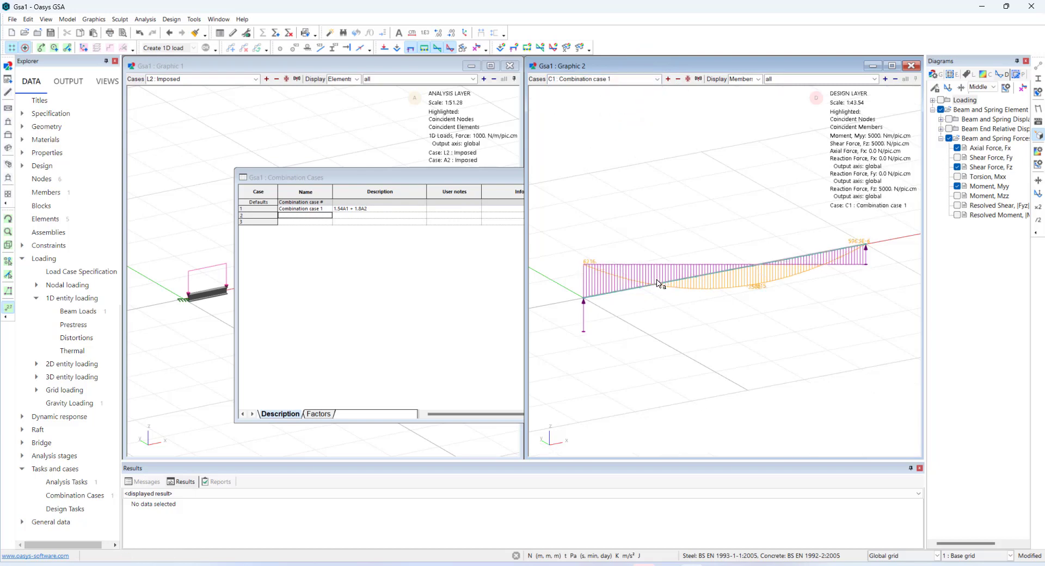
left_click(419, 175)
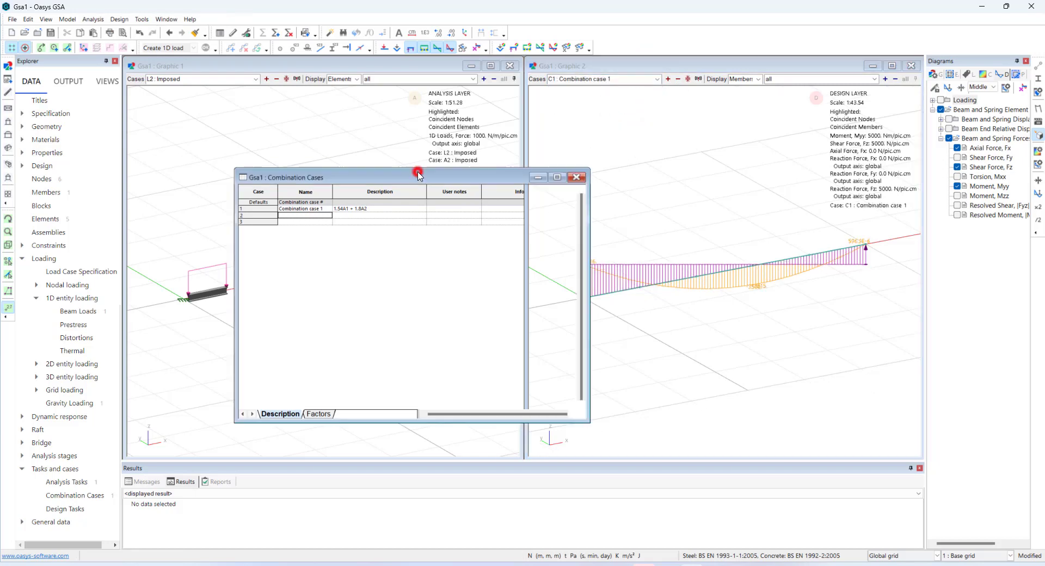
left_click(581, 178)
Step: Stack the first two views and open a third view on the analysis layer
left_click(656, 66)
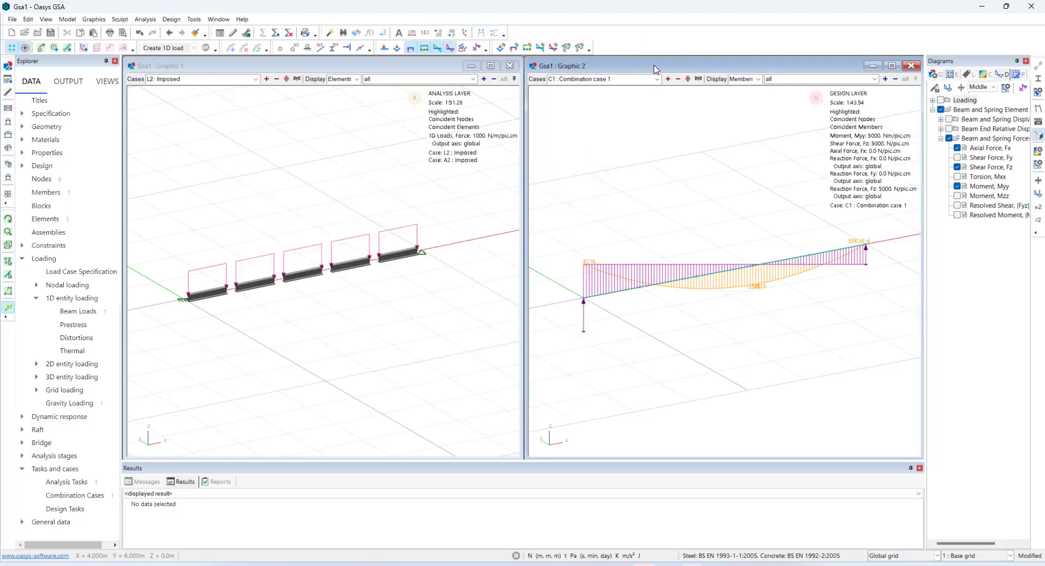
left_click(390, 69)
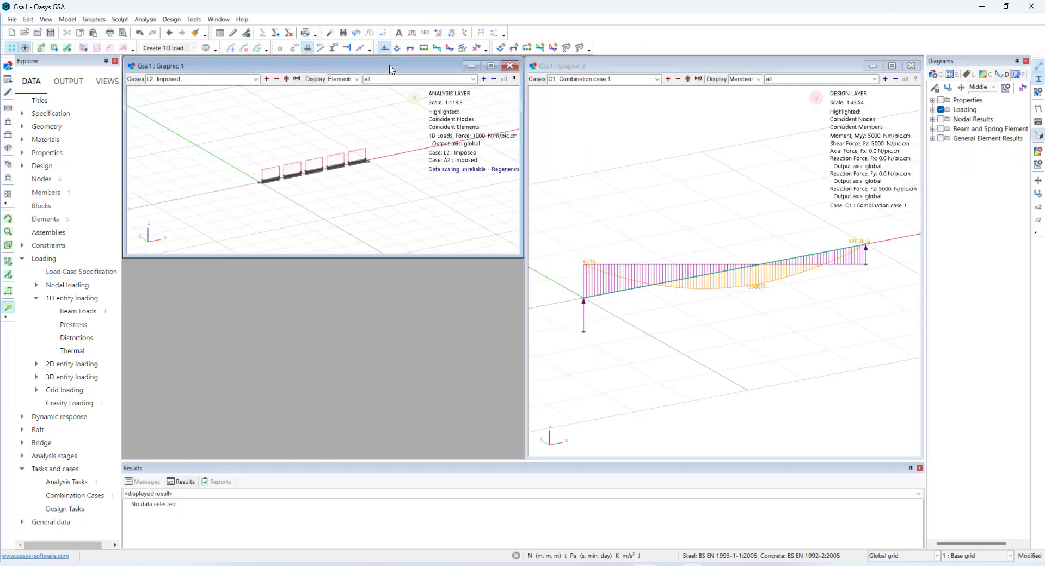
left_click(580, 70)
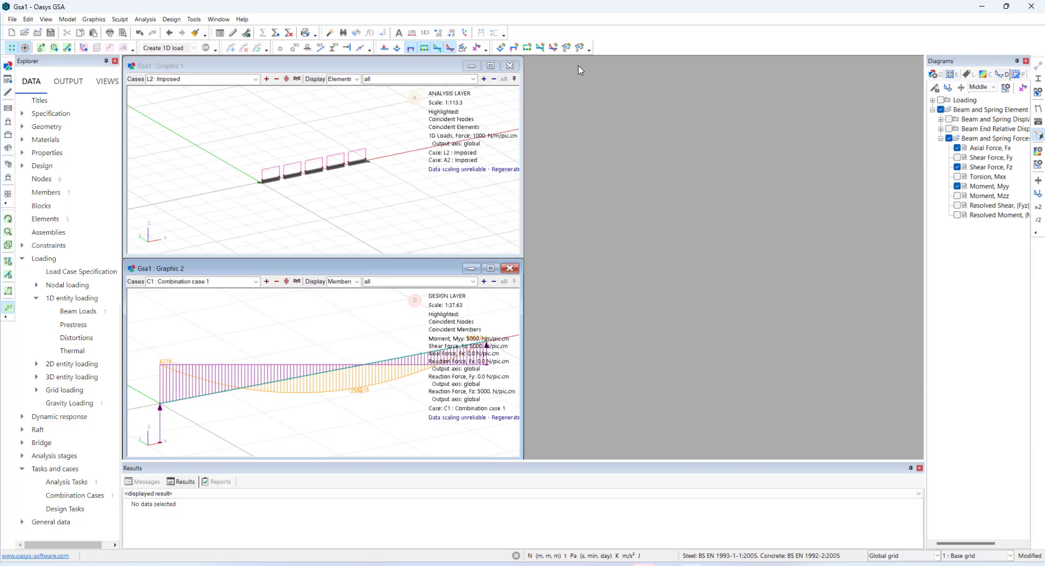
left_click(8, 66)
left_click(512, 192)
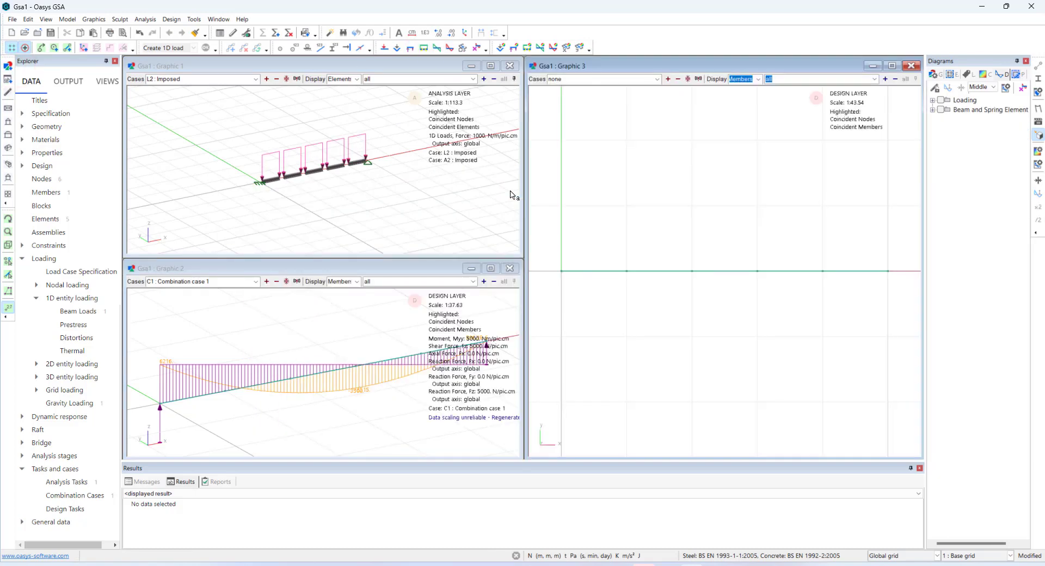
right_click(646, 211)
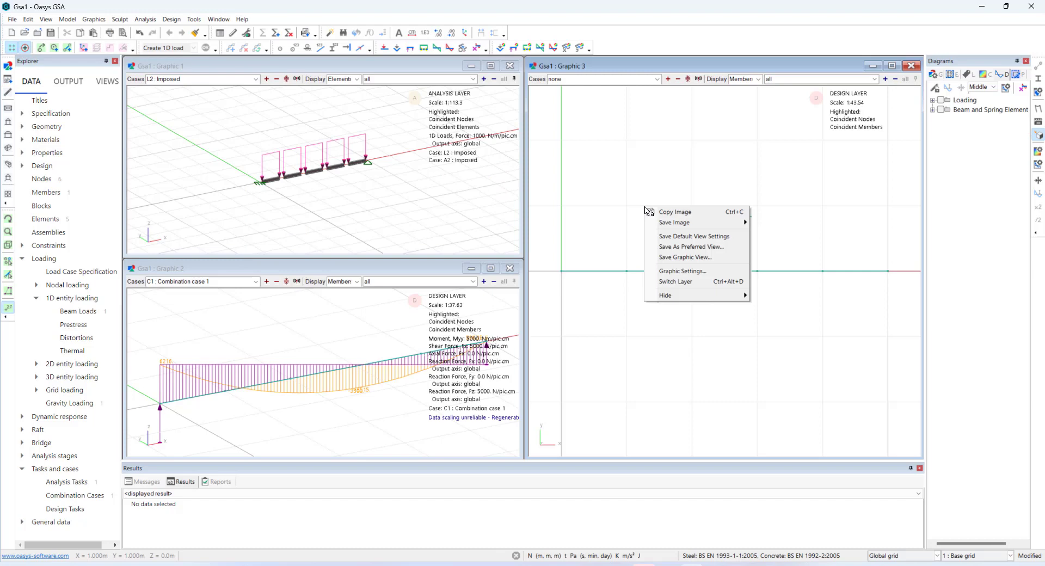
left_click(674, 281)
Step: Contour the third view by Beam and Spring Forces > Moment Myy
left_click(987, 75)
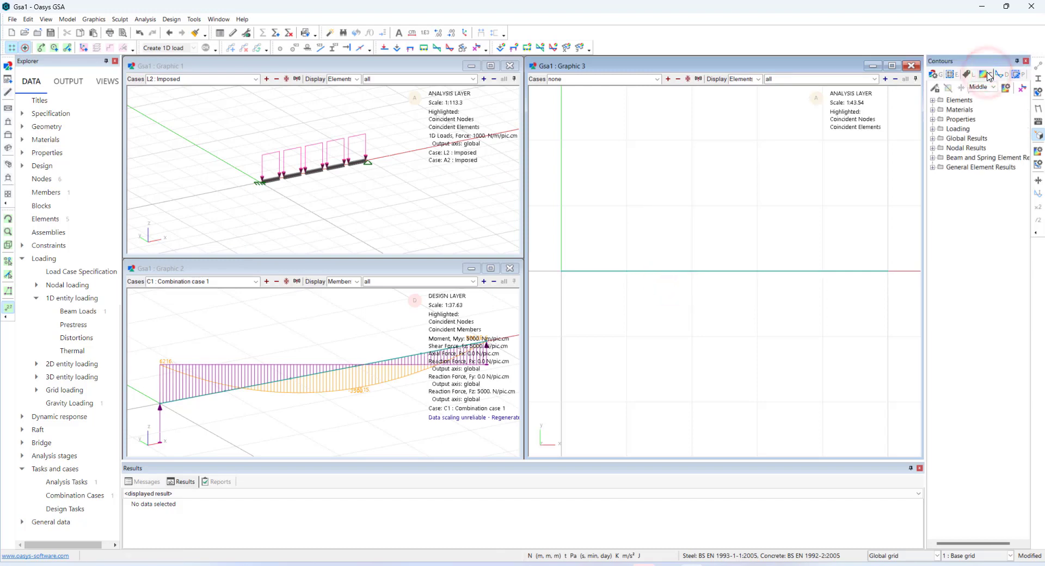
left_click(933, 158)
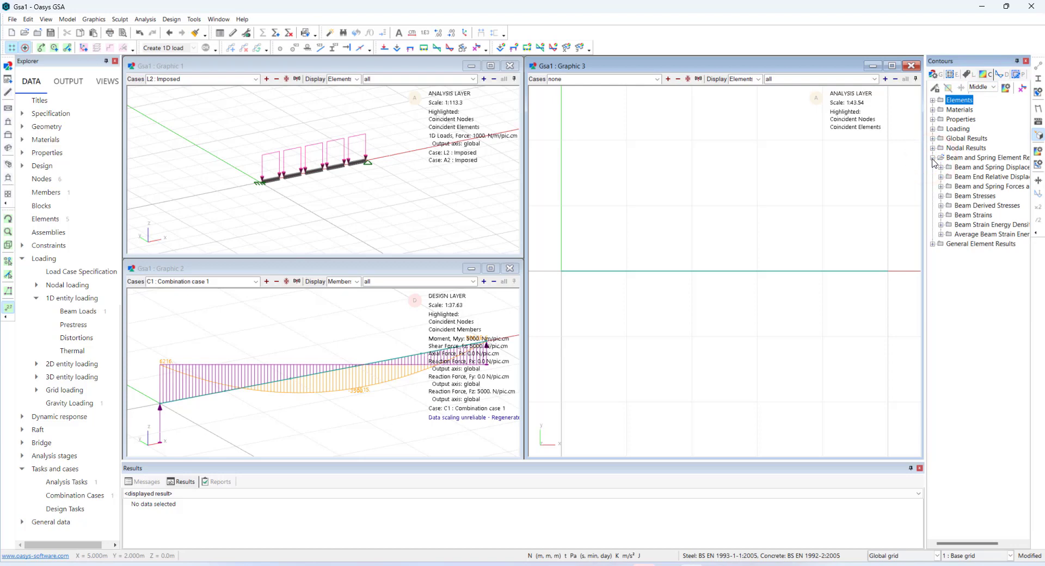
left_click(941, 186)
left_click(976, 235)
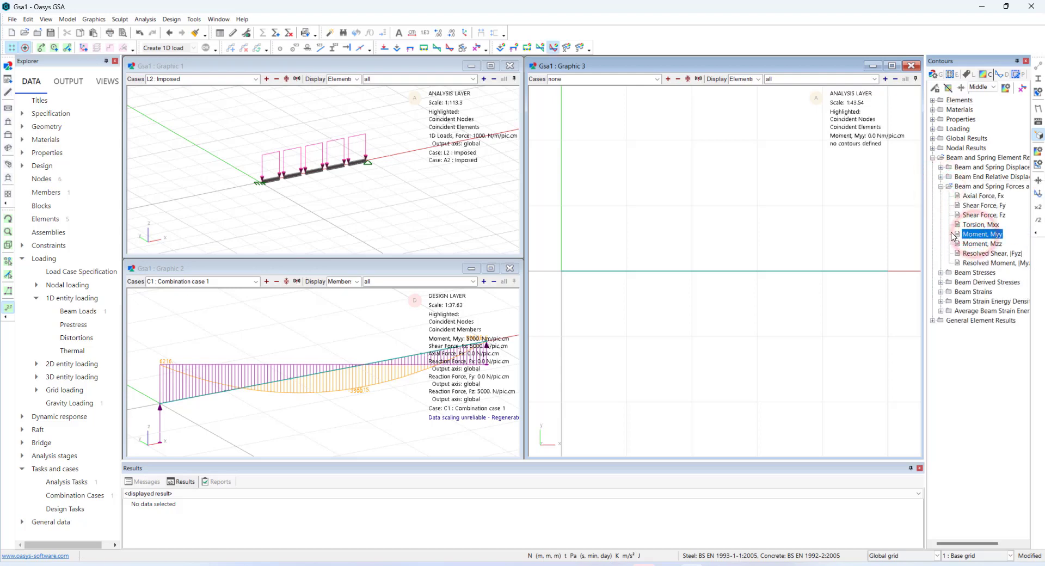
Step: Step the third view to Combination case C1 and set an isometric view
left_click(679, 234)
left_click(669, 80)
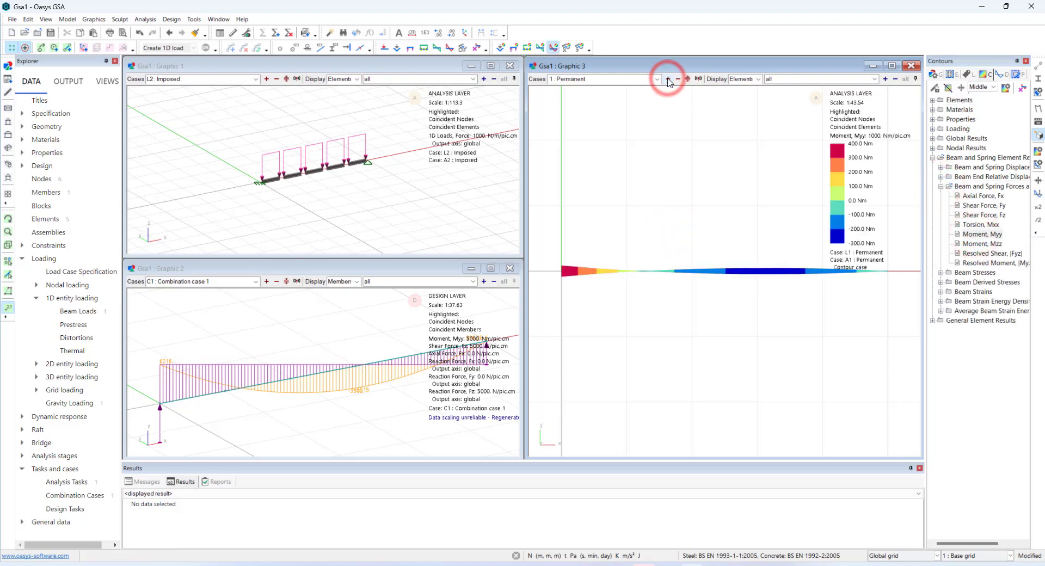
left_click(669, 79)
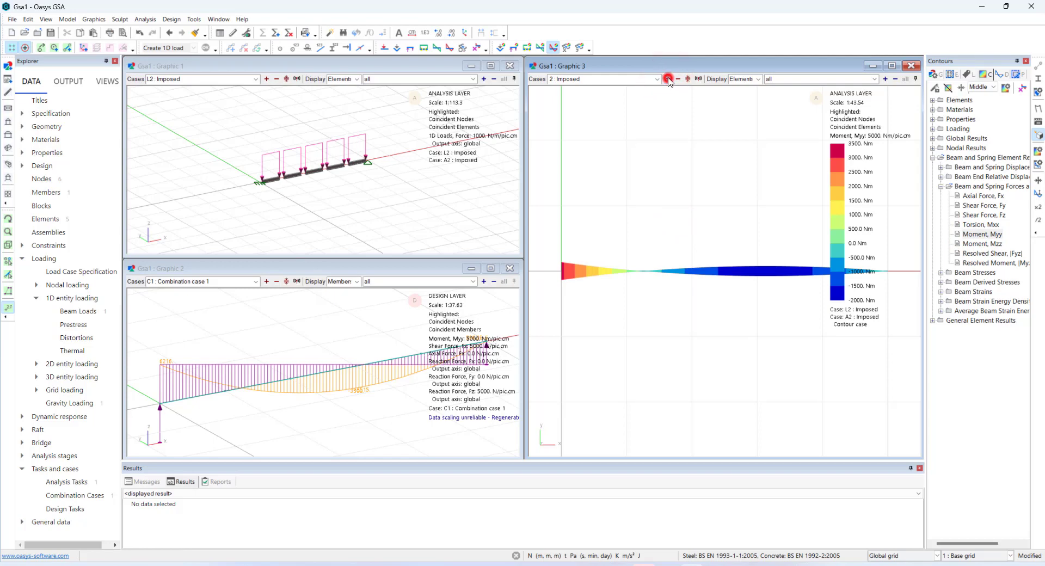
left_click(669, 80)
left_click(672, 190)
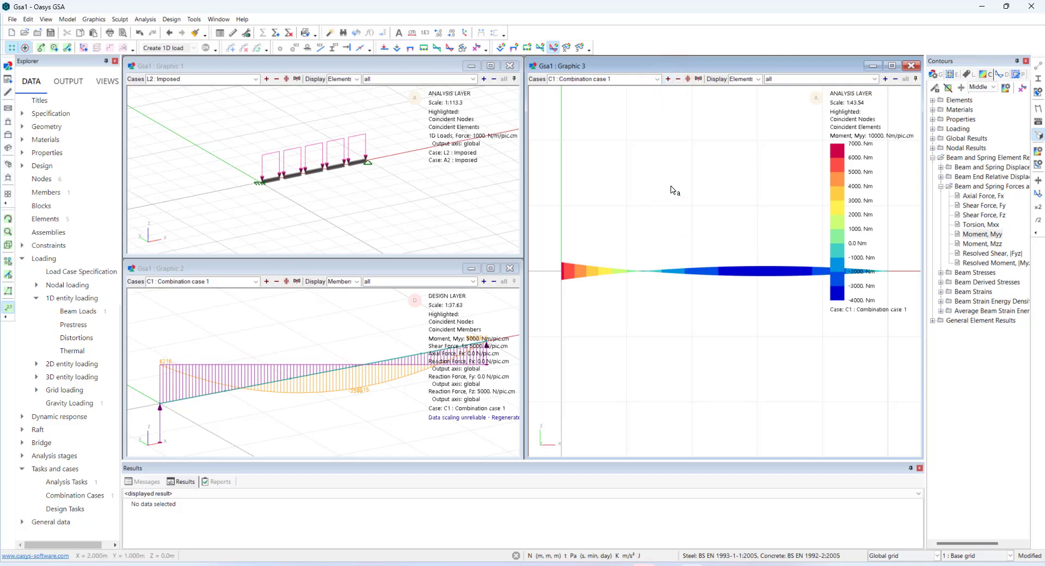
key("i")
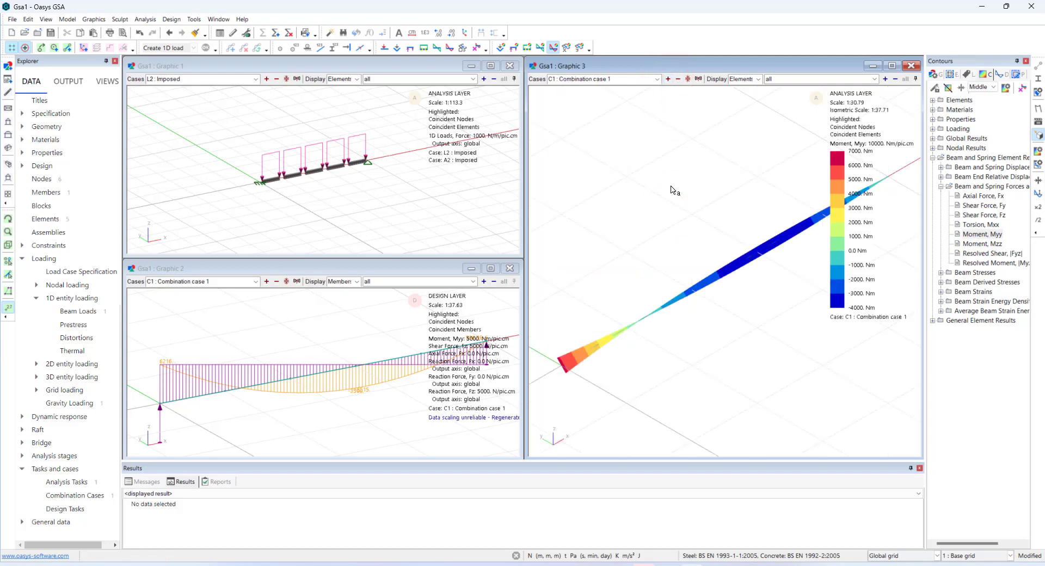
scroll(735, 205, "down", 2)
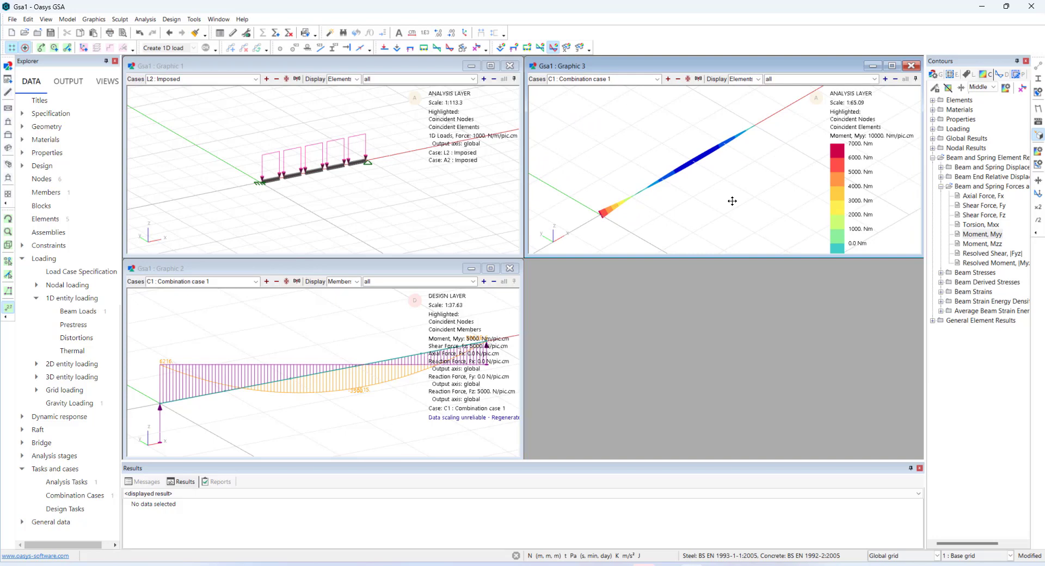
Step: Open the Beam and Spring Forces and Moments table from the Explorer's Output view
left_click(68, 82)
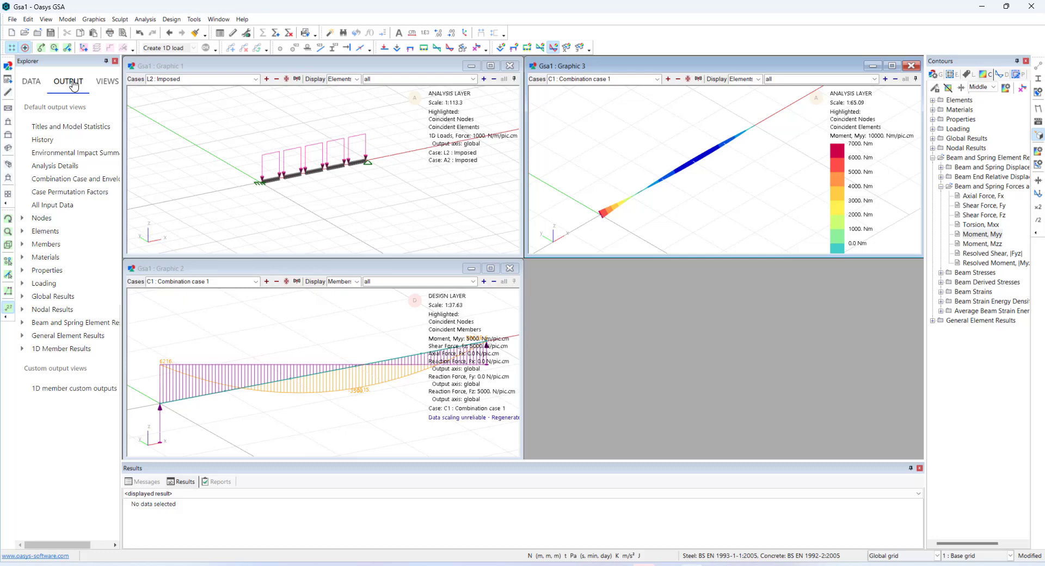
double_click(37, 323)
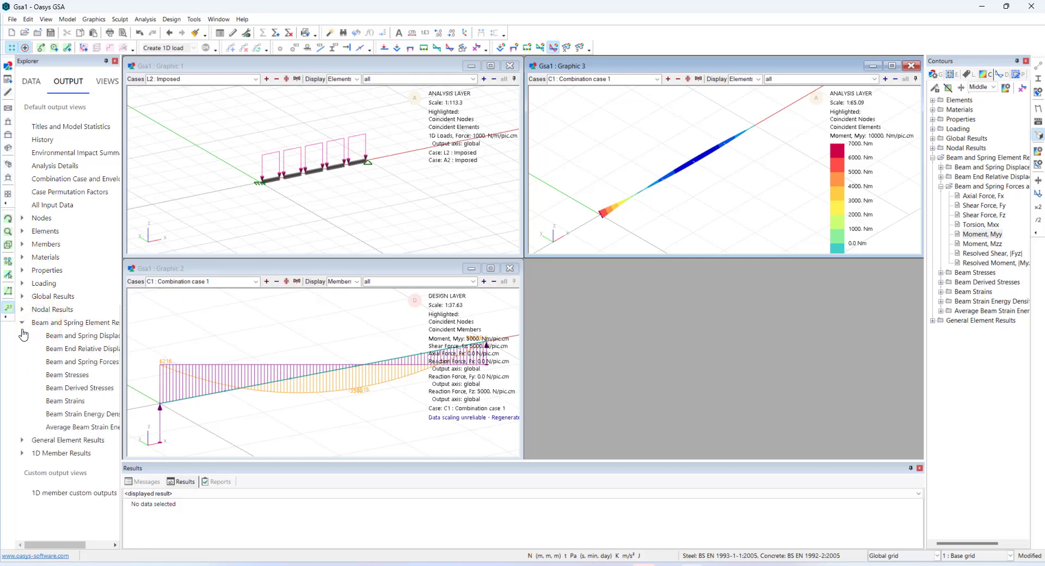
left_click(82, 363)
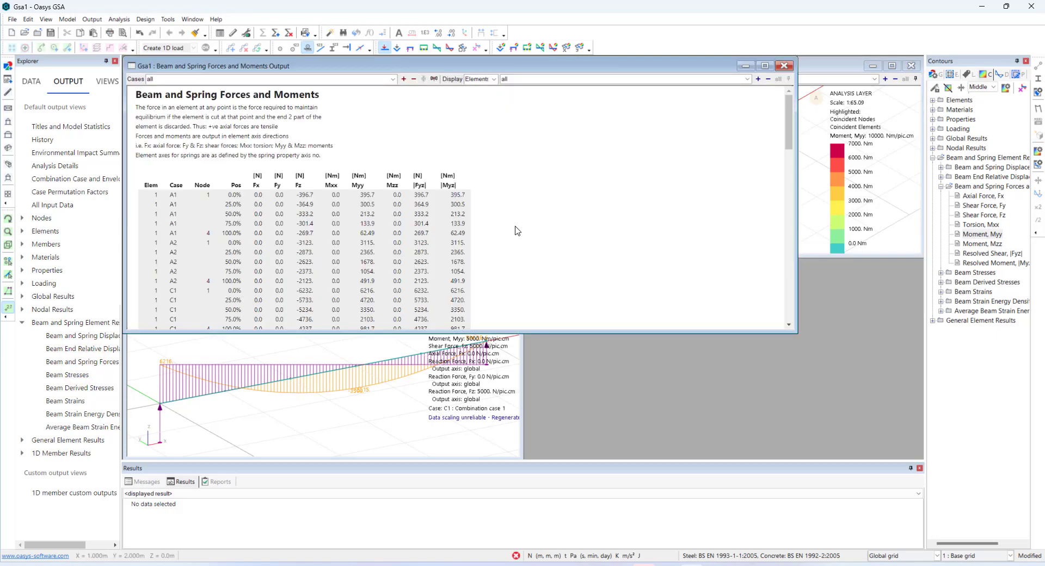
left_click(515, 229)
left_click(515, 229)
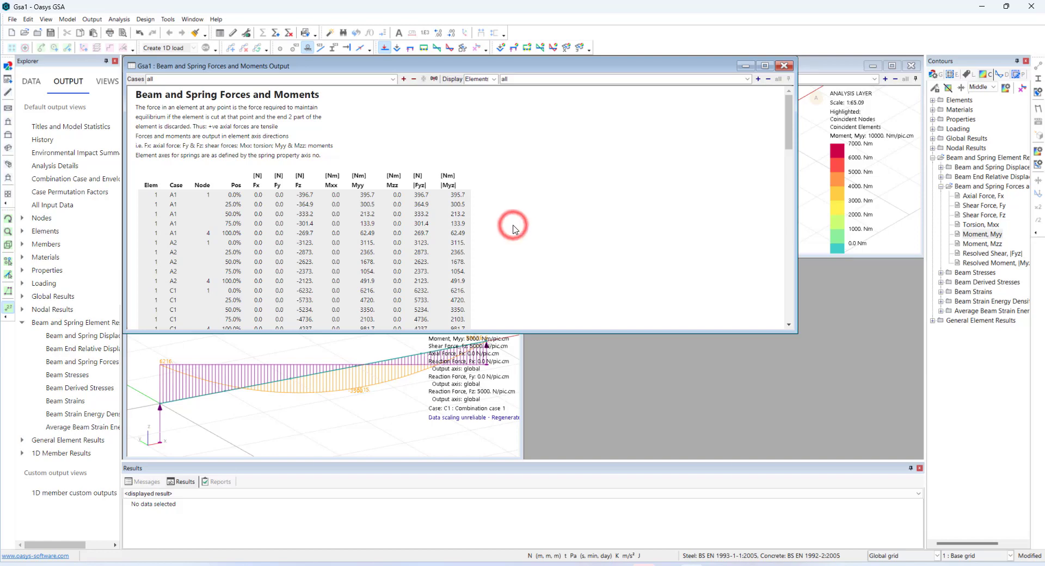